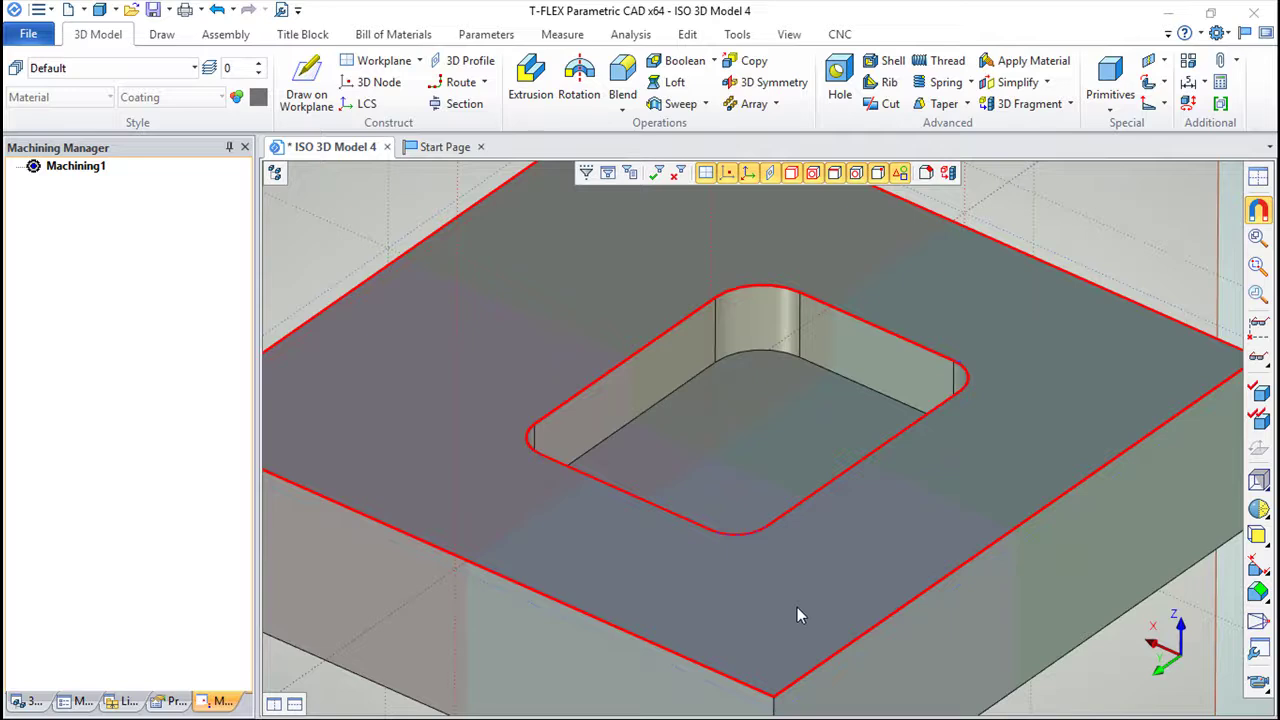
# - Zoom out and pan to show the whole block, then select its top face
pyautogui.scroll(-2, 790, 612)
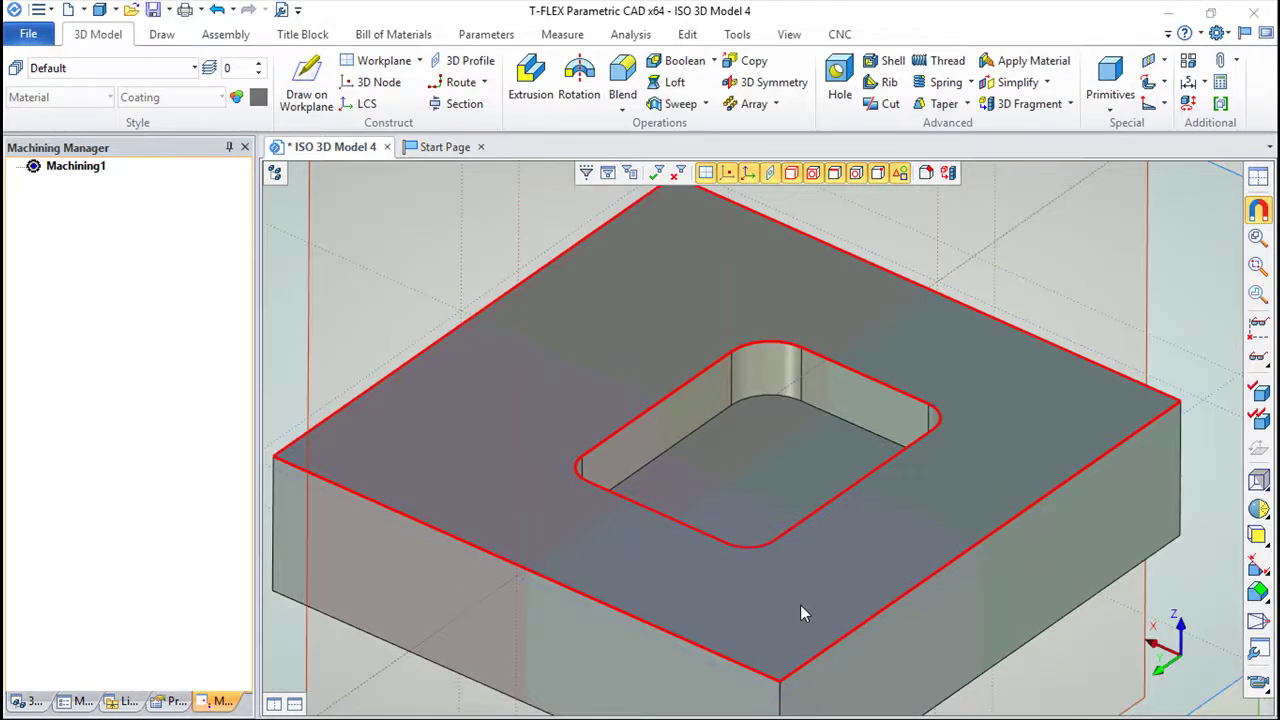
pyautogui.moveTo(837, 596); pyautogui.dragTo(815, 522, button='middle')
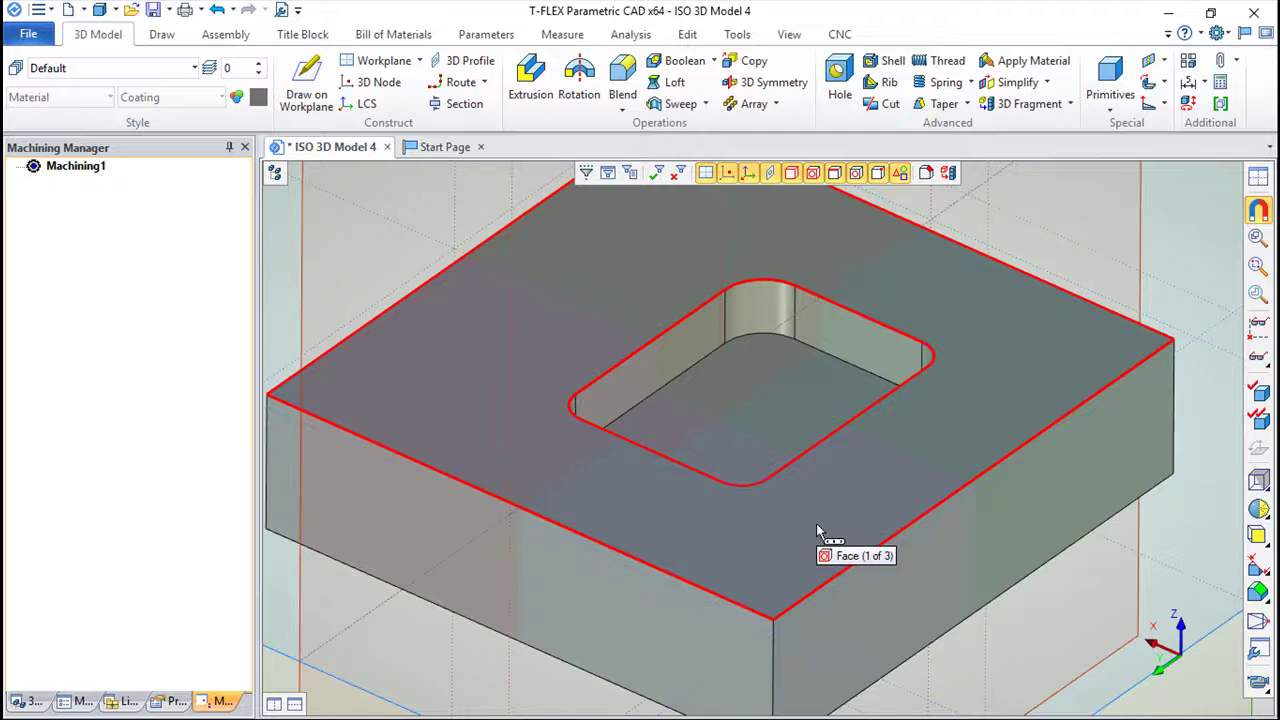
pyautogui.click(817, 532)
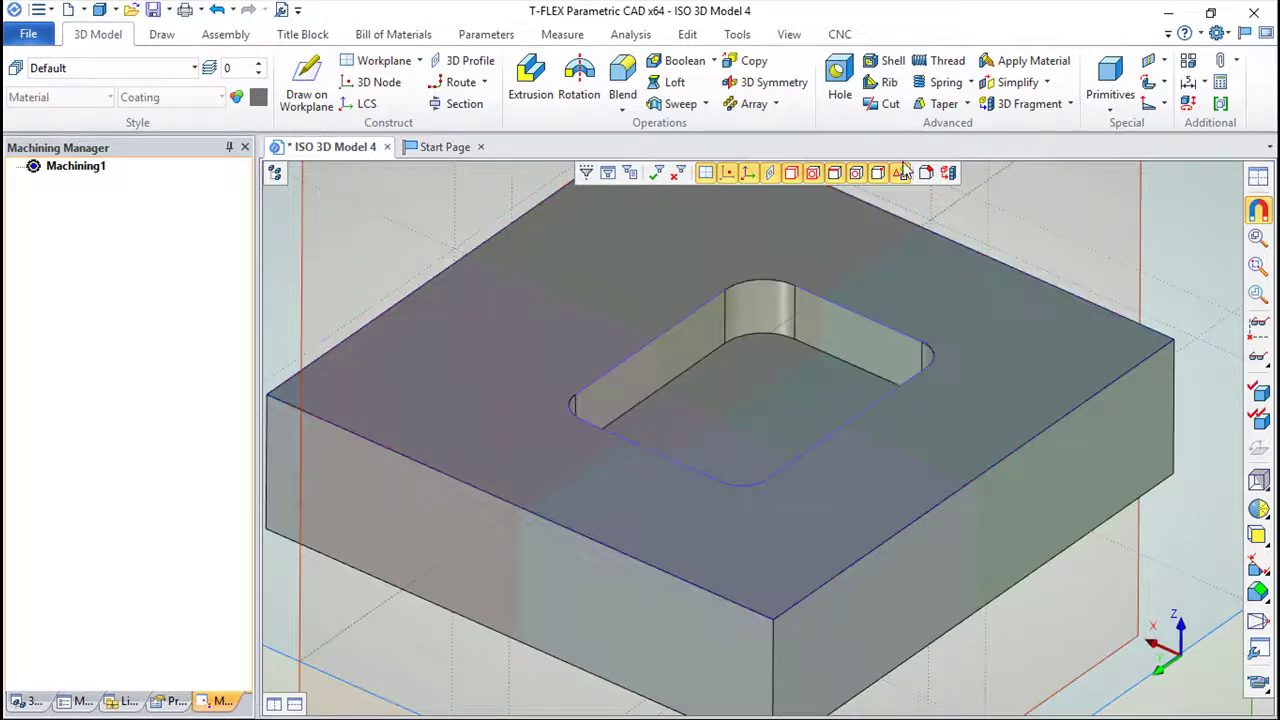
# - Open CAM System Options from the CNC ribbon tab
pyautogui.click(840, 35)
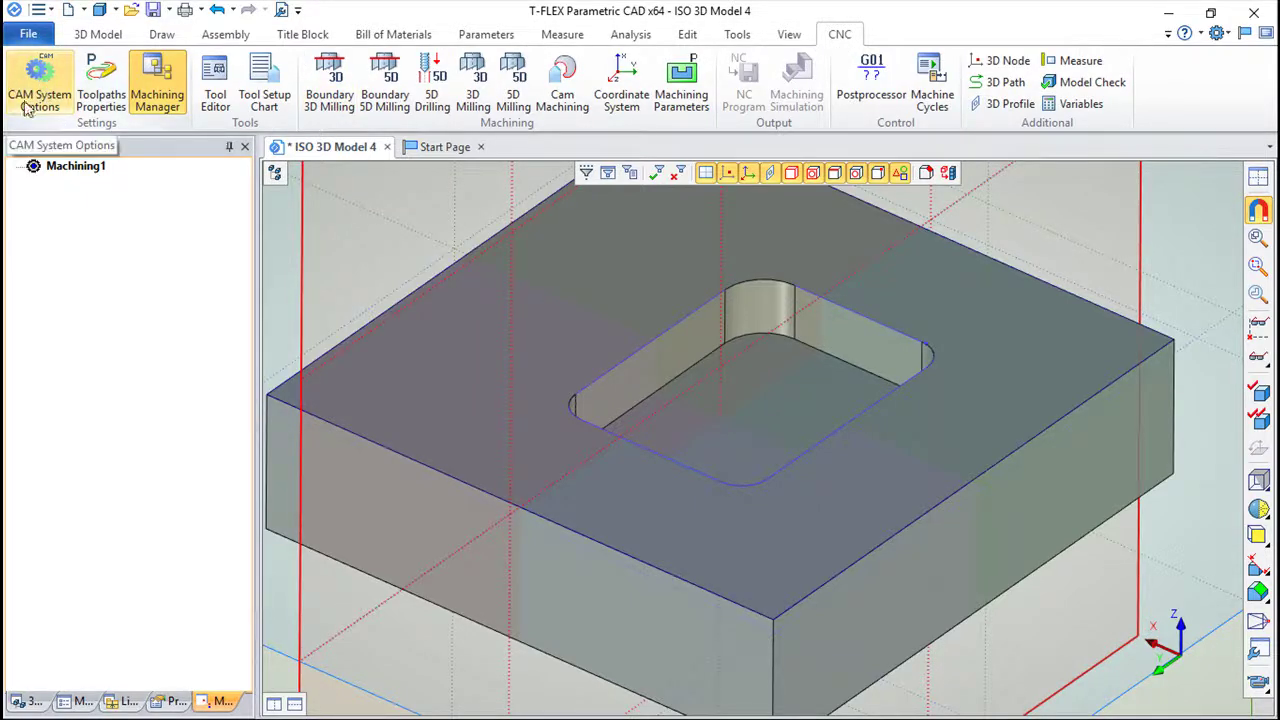
pyautogui.click(45, 84)
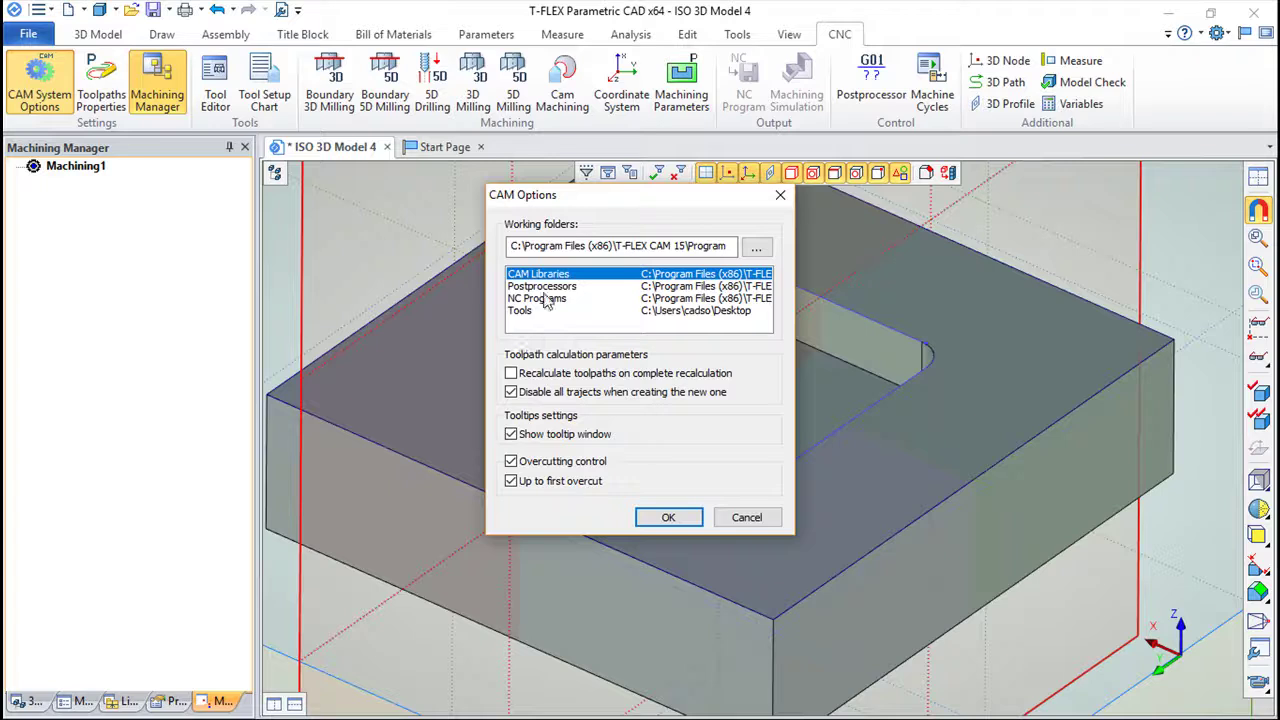
# - Browse to and confirm the Postprocessors working folder under T-FLEX CAM 15
pyautogui.click(543, 287)
pyautogui.click(756, 247)
pyautogui.moveTo(690, 218)
pyautogui.mouseDown()
pyautogui.moveTo(888, 236)
pyautogui.moveTo(1022, 222)
pyautogui.mouseUp()
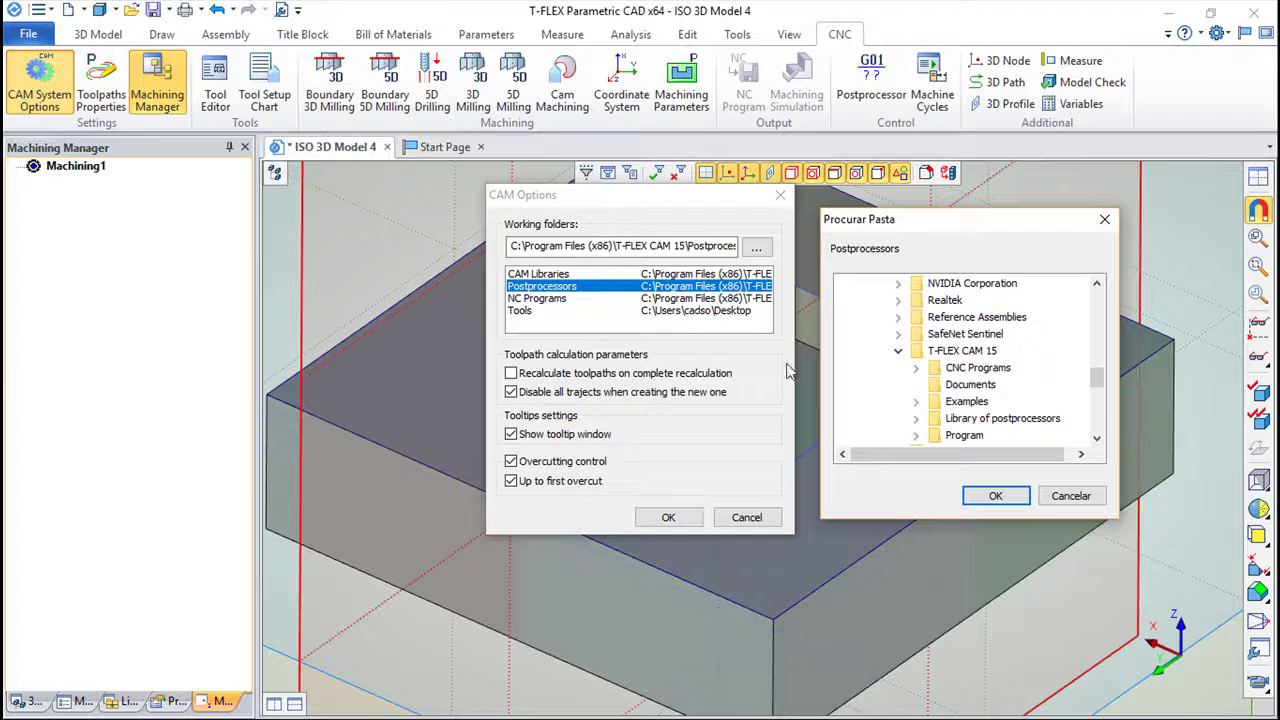
pyautogui.click(970, 497)
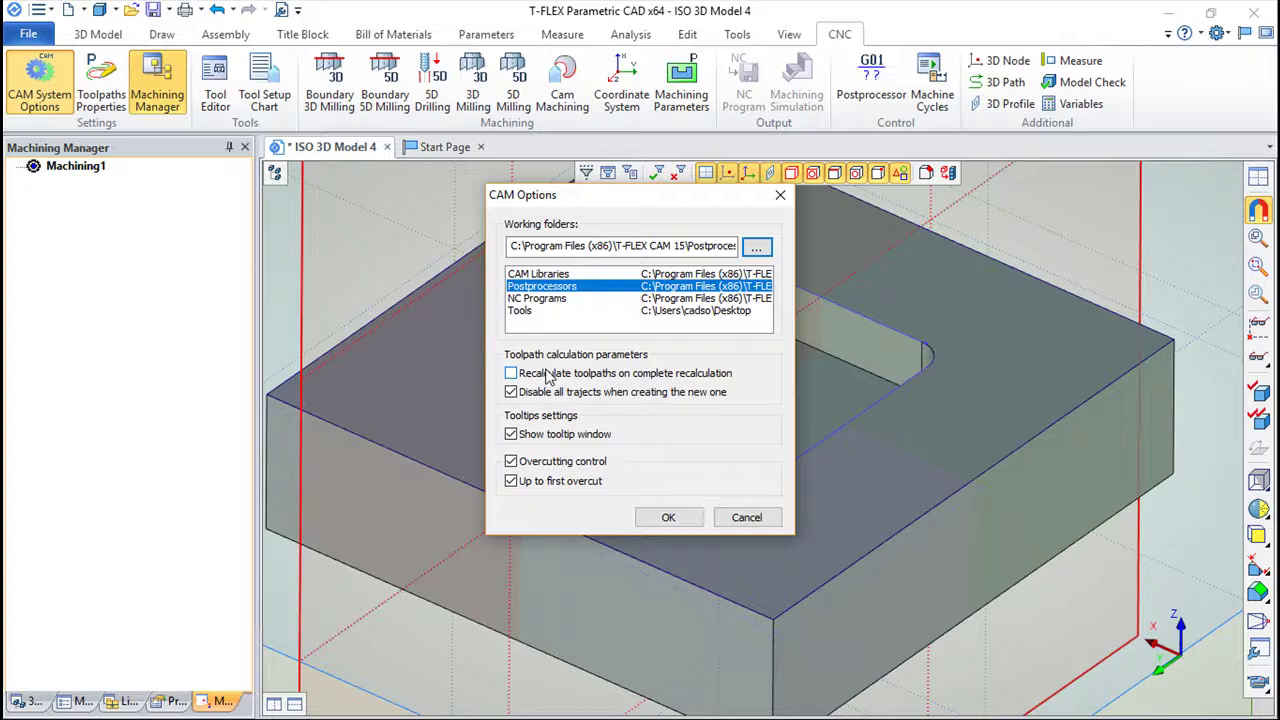
# - Leave 'Recalculate toolpaths on complete recalculation' unchecked
pyautogui.click(513, 378)
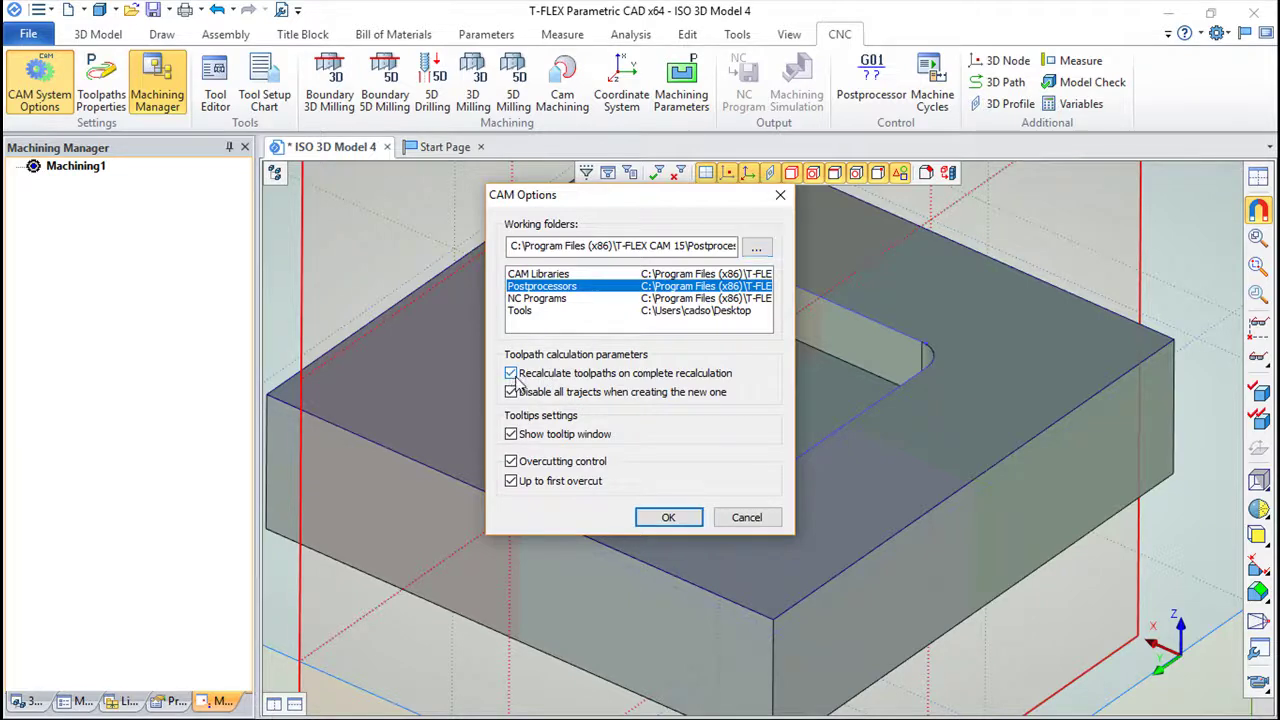
pyautogui.click(512, 376)
pyautogui.click(512, 376)
pyautogui.click(512, 375)
# - Close CAM Options keeping the settings and adjust the view of the block
pyautogui.click(668, 518)
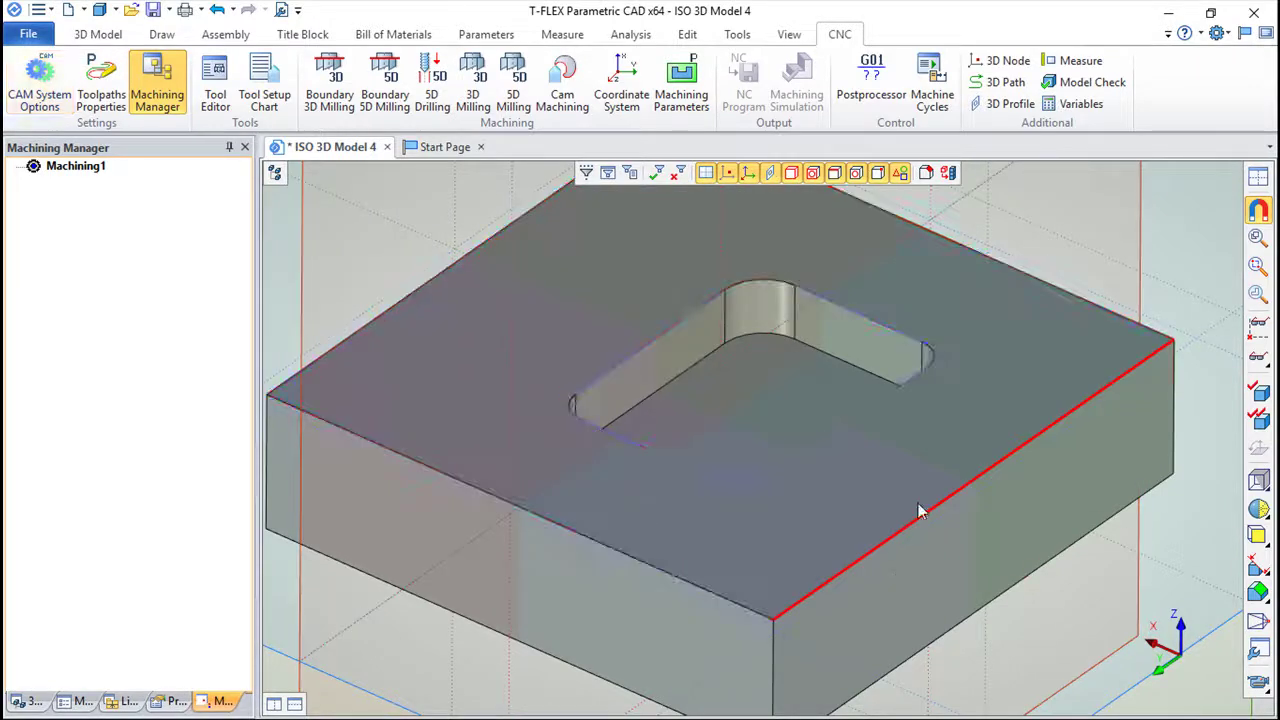
pyautogui.moveTo(920, 508); pyautogui.dragTo(899, 492, button='middle')
pyautogui.scroll(-3, 899, 492)
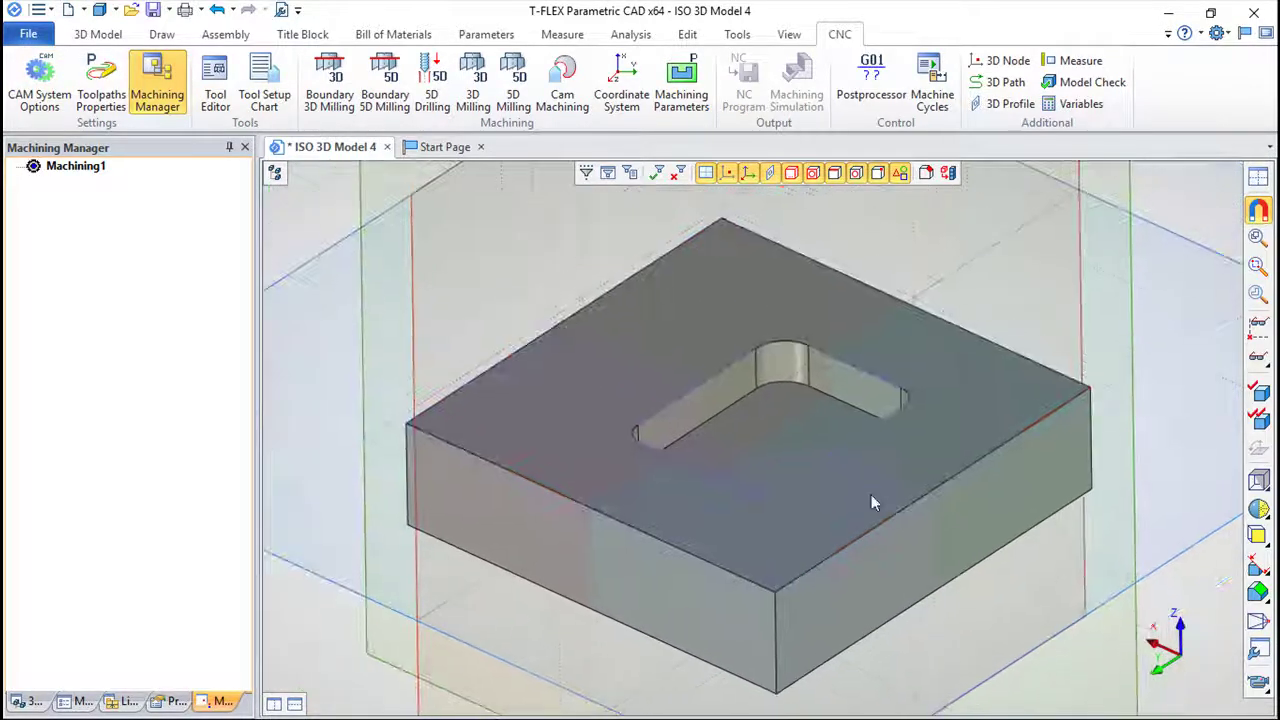
# - Create a zigzag Rough Milling toolpath on Body_1 filling the pocket floor
pyautogui.click(330, 80)
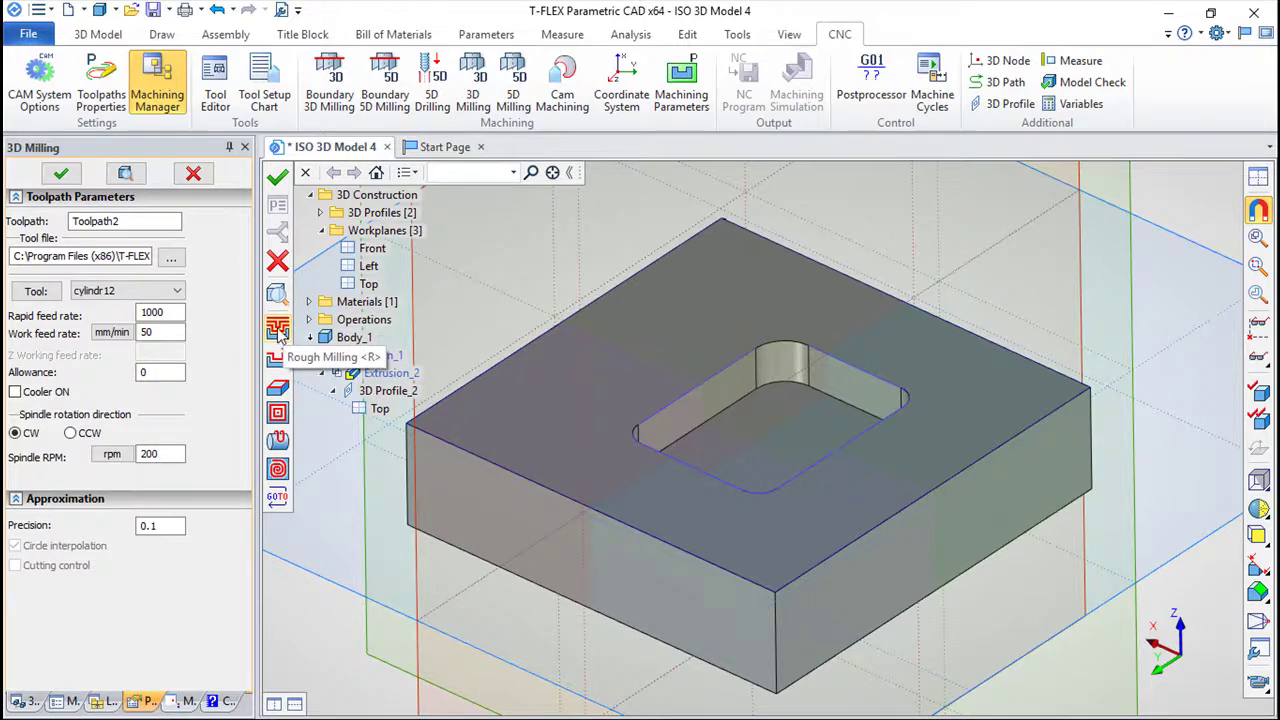
pyautogui.click(278, 330)
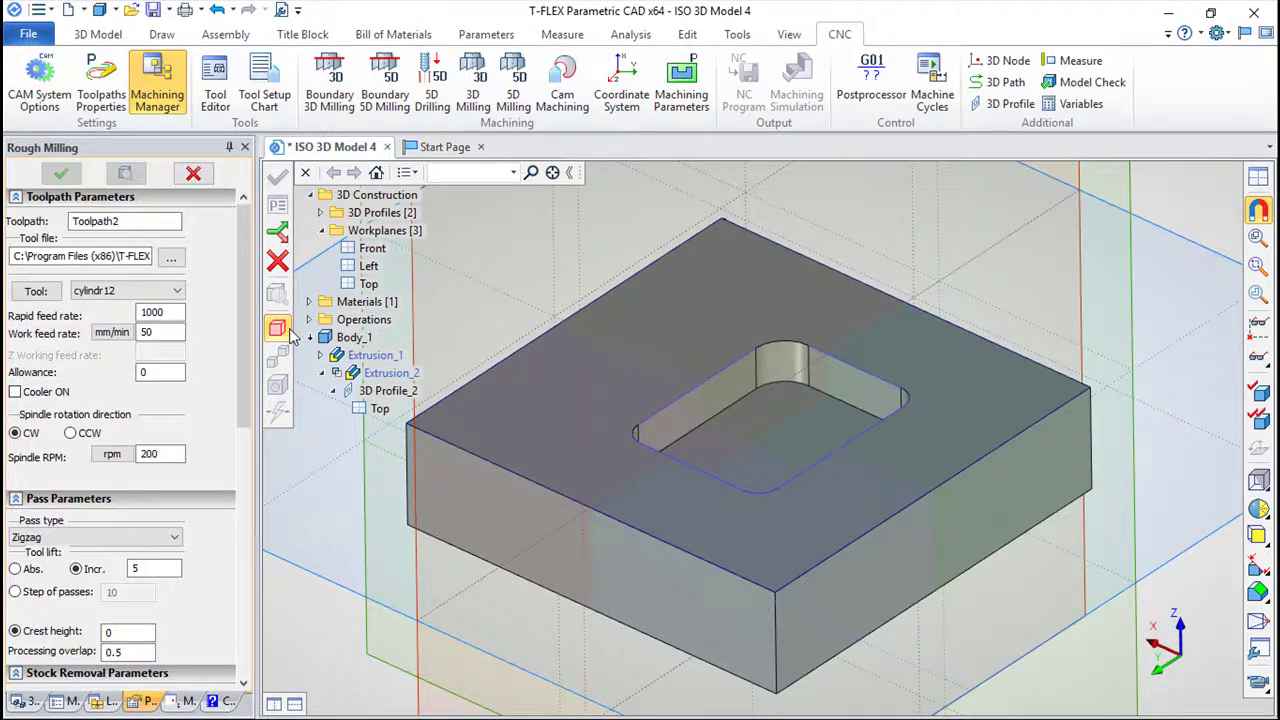
pyautogui.click(551, 529)
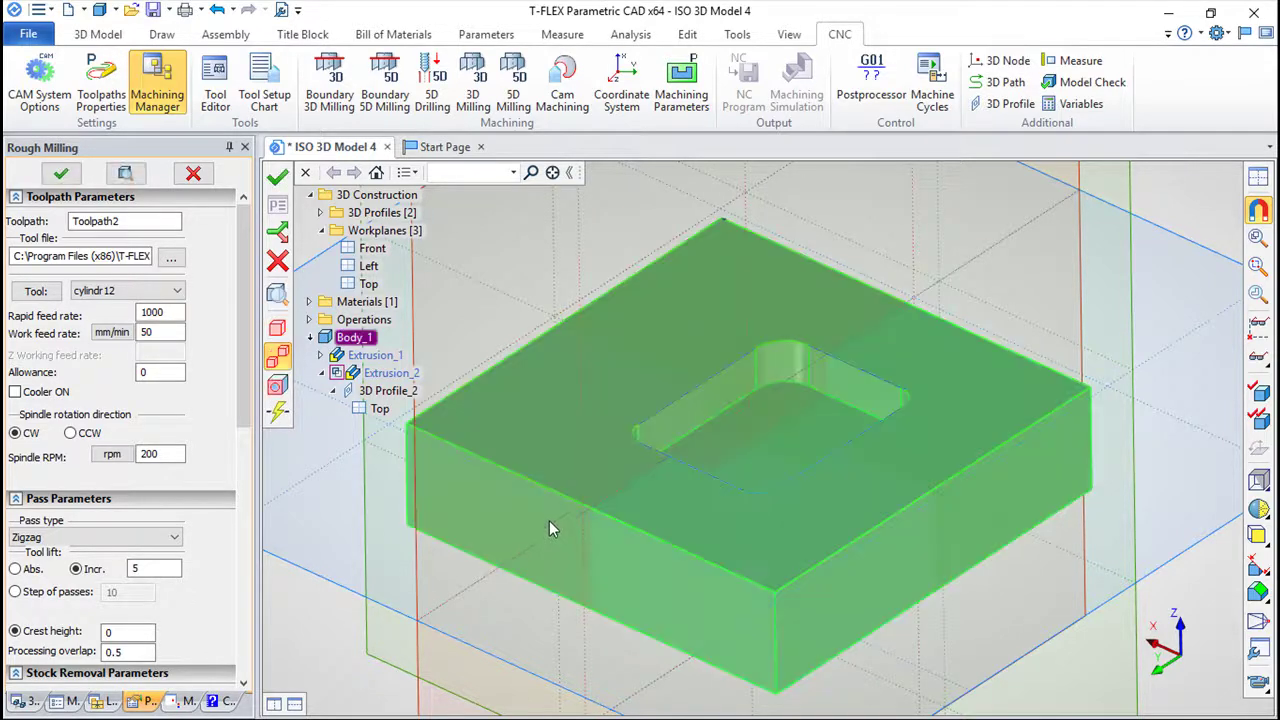
pyautogui.click(278, 176)
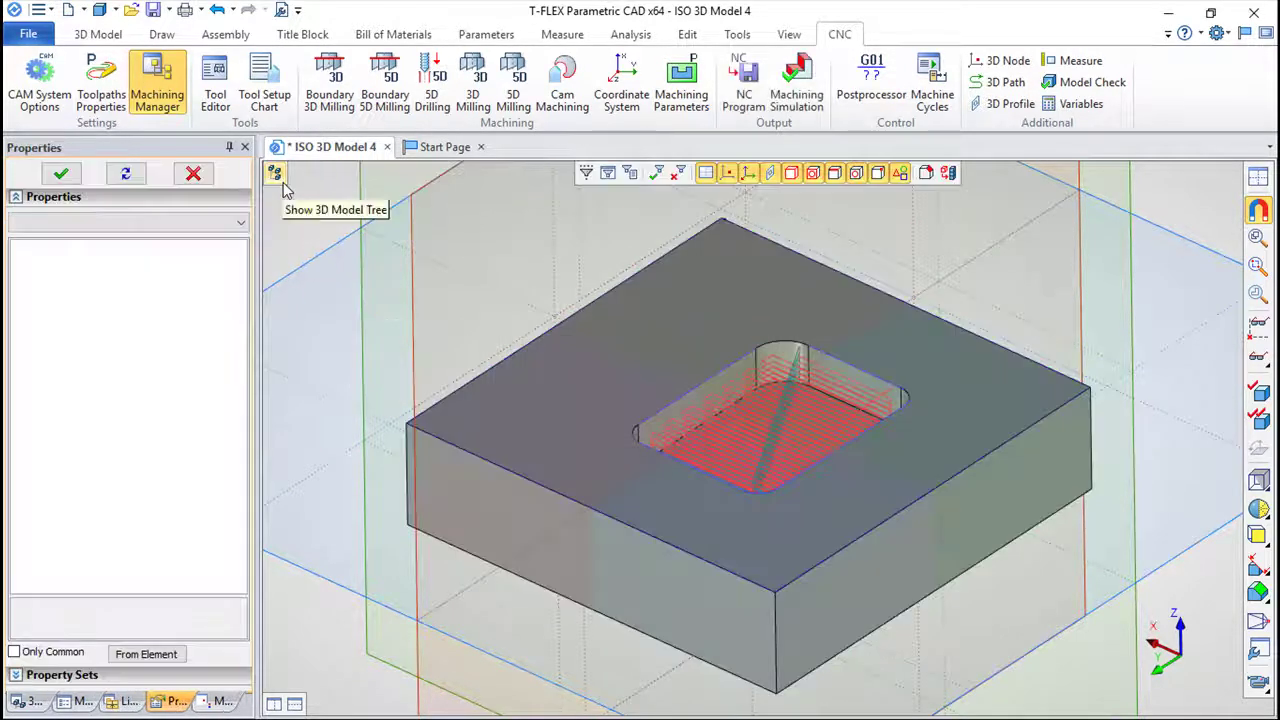
pyautogui.moveTo(854, 523)
pyautogui.mouseDown(button='middle')
pyautogui.moveTo(846, 614)
pyautogui.moveTo(862, 551)
pyautogui.moveTo(974, 537)
pyautogui.mouseUp(button='middle')
pyautogui.scroll(3, 851, 566)
pyautogui.scroll(-3, 857, 523)
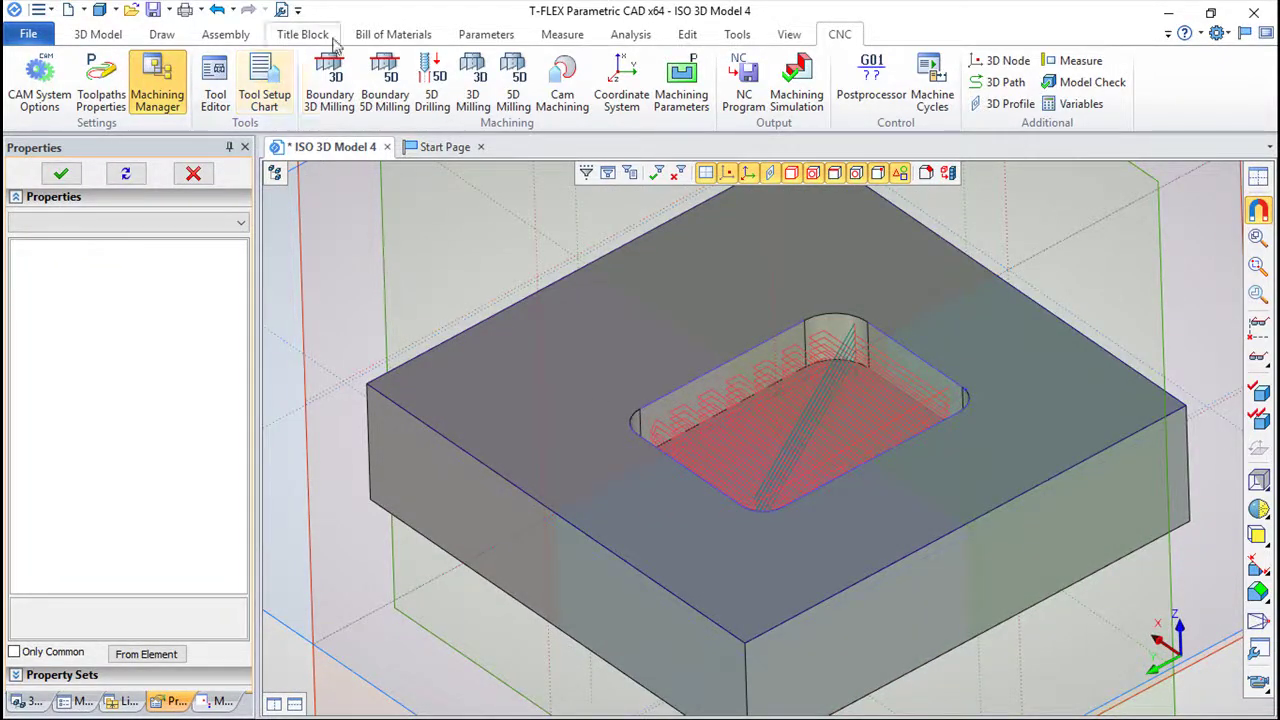
pyautogui.click(329, 84)
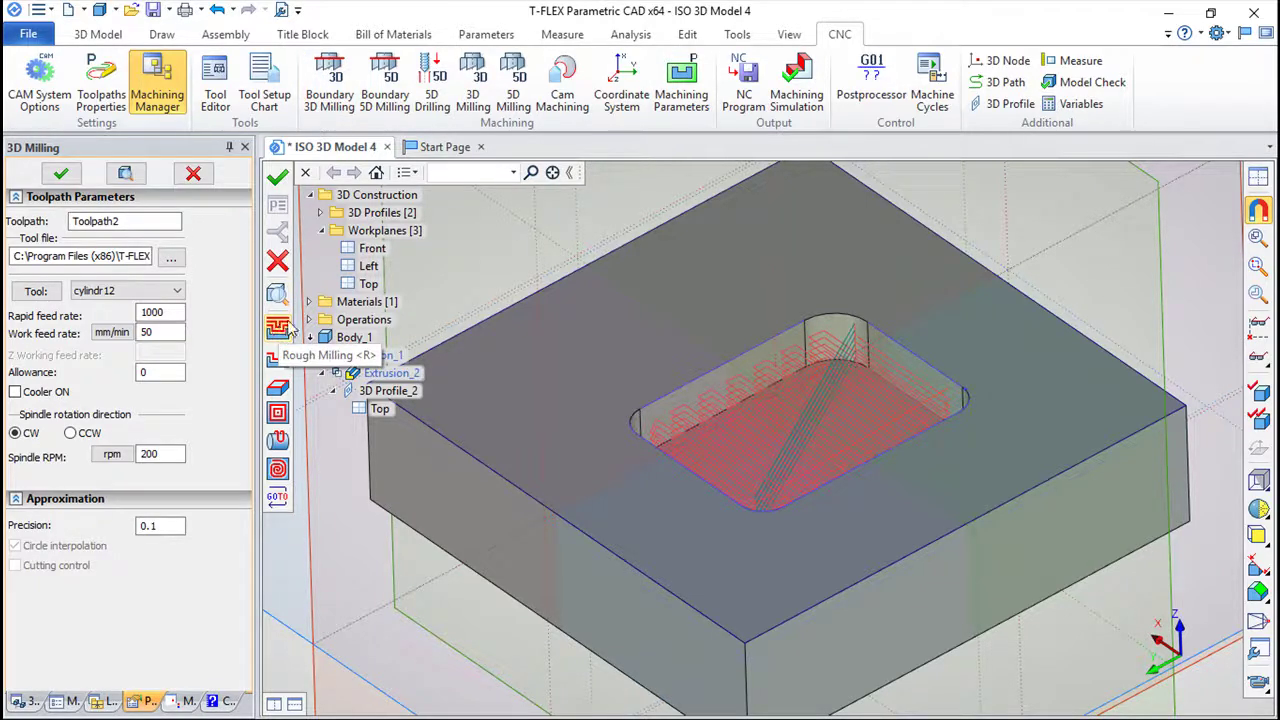
# - Add a Rough Milling toolpath on Body_1 with the Spiral contoured pass type
pyautogui.click(289, 328)
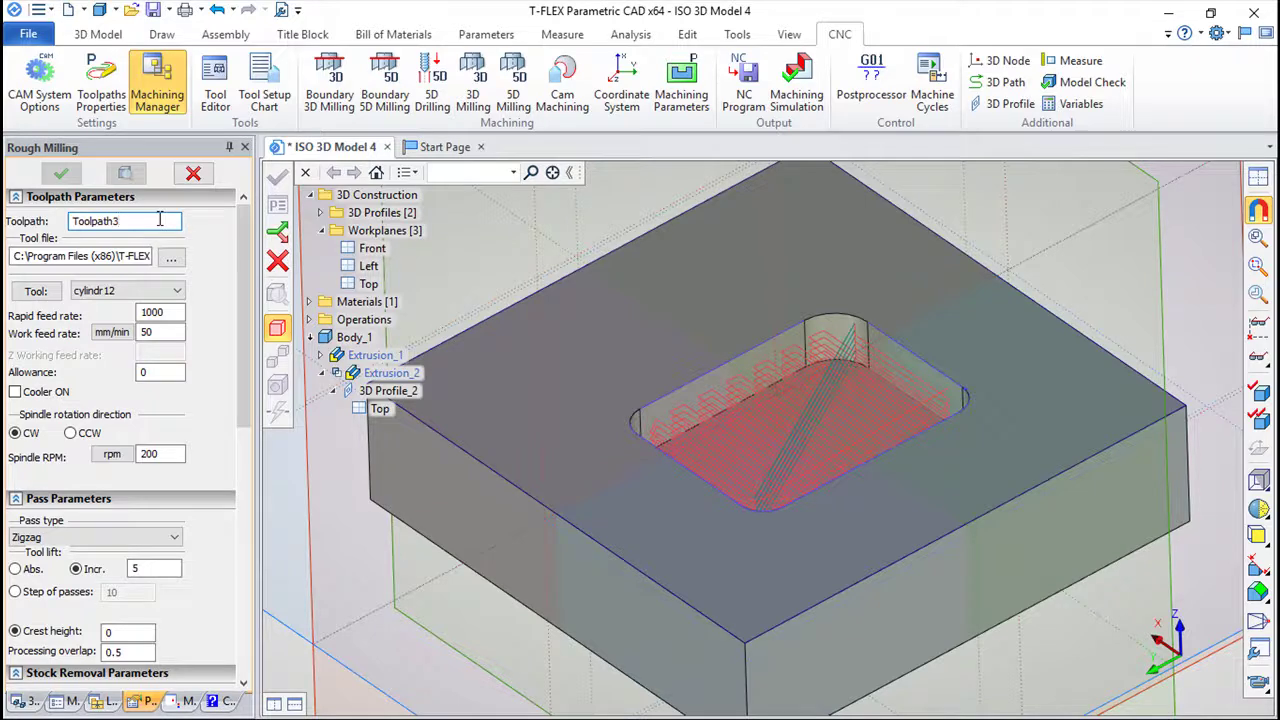
pyautogui.moveTo(245, 390); pyautogui.dragTo(268, 450)
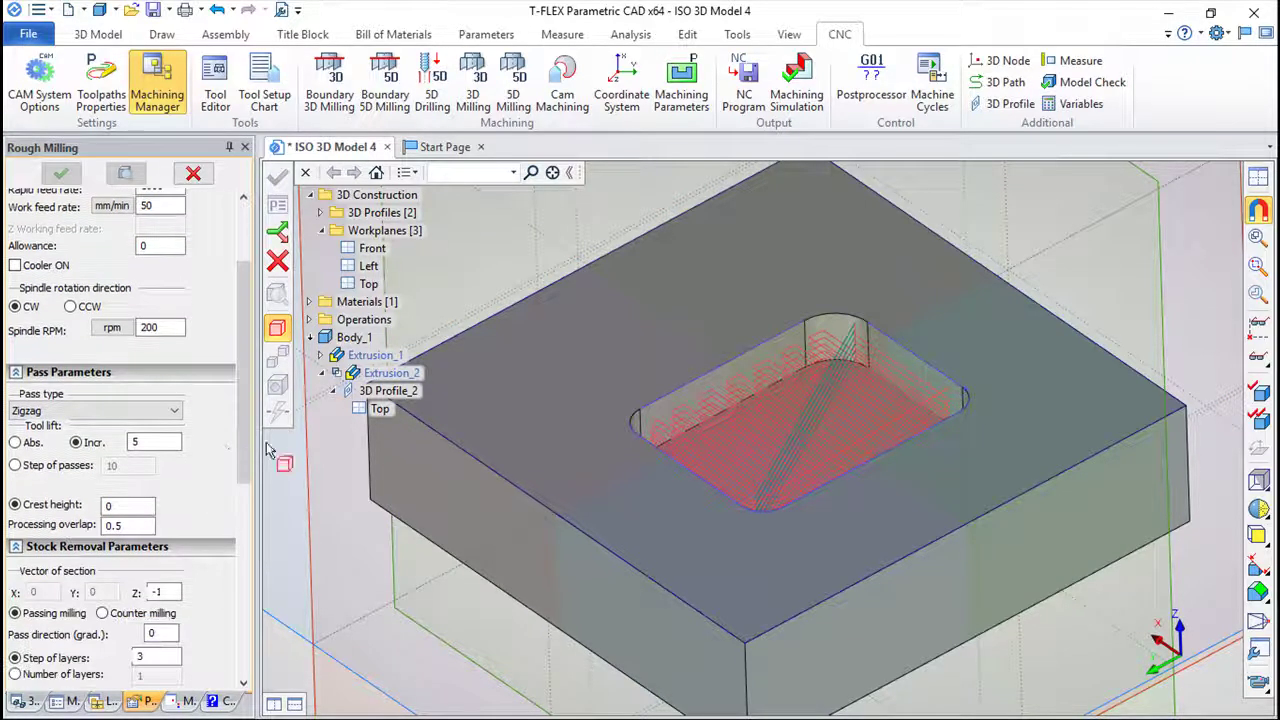
pyautogui.click(175, 410)
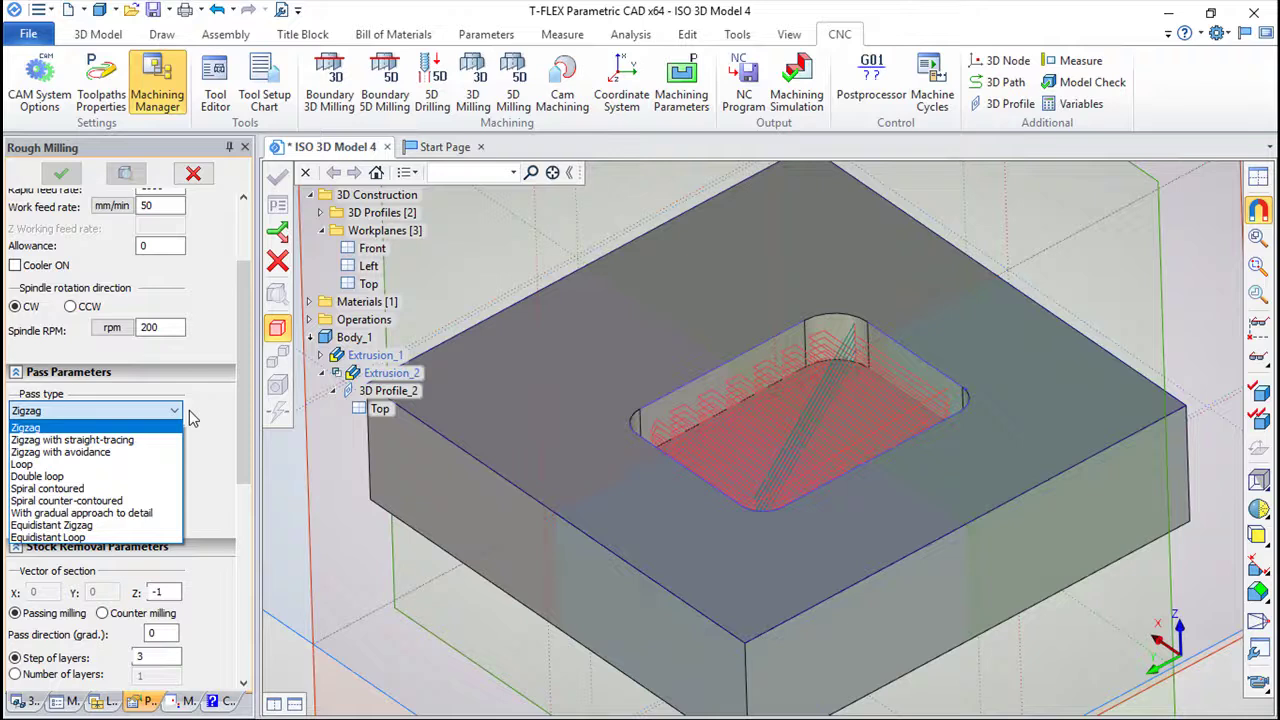
pyautogui.click(53, 489)
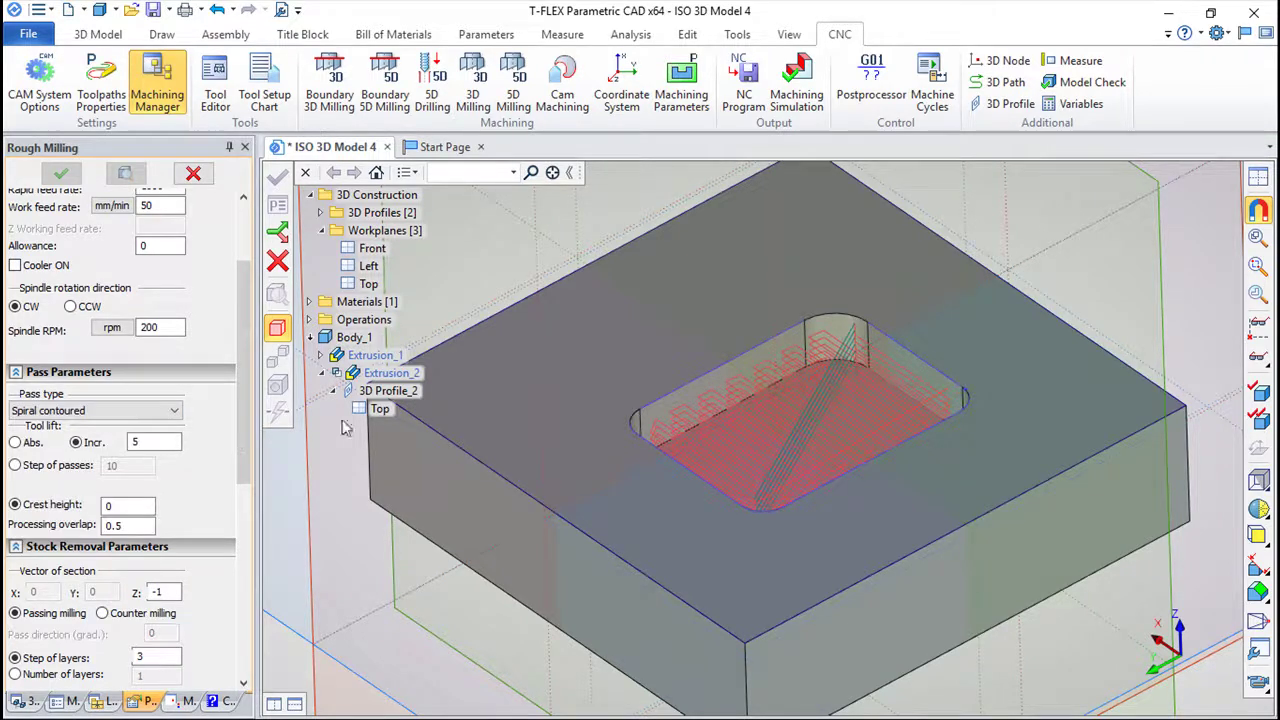
pyautogui.click(488, 502)
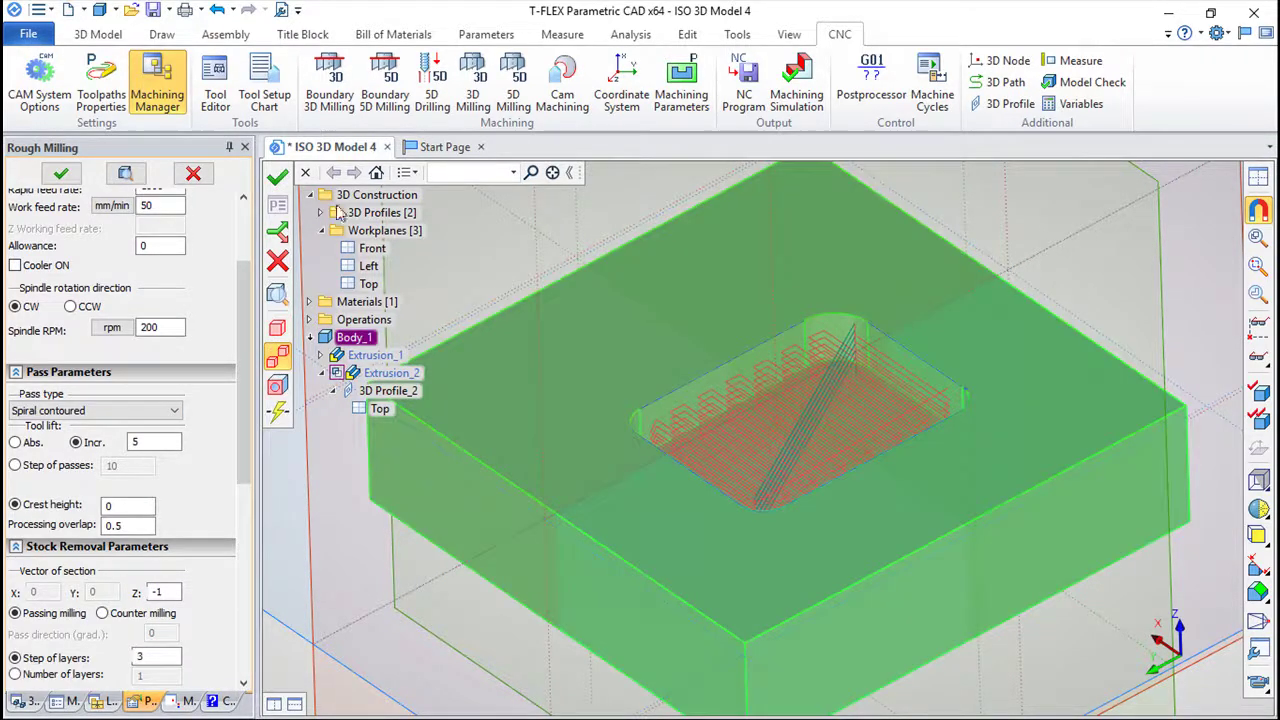
pyautogui.click(278, 176)
pyautogui.moveTo(829, 540)
pyautogui.mouseDown(button='middle')
pyautogui.moveTo(813, 585)
pyautogui.moveTo(845, 610)
pyautogui.moveTo(777, 548)
pyautogui.moveTo(902, 608)
pyautogui.moveTo(700, 626)
pyautogui.moveTo(909, 557)
pyautogui.moveTo(863, 549)
pyautogui.moveTo(881, 604)
pyautogui.mouseUp(button='middle')
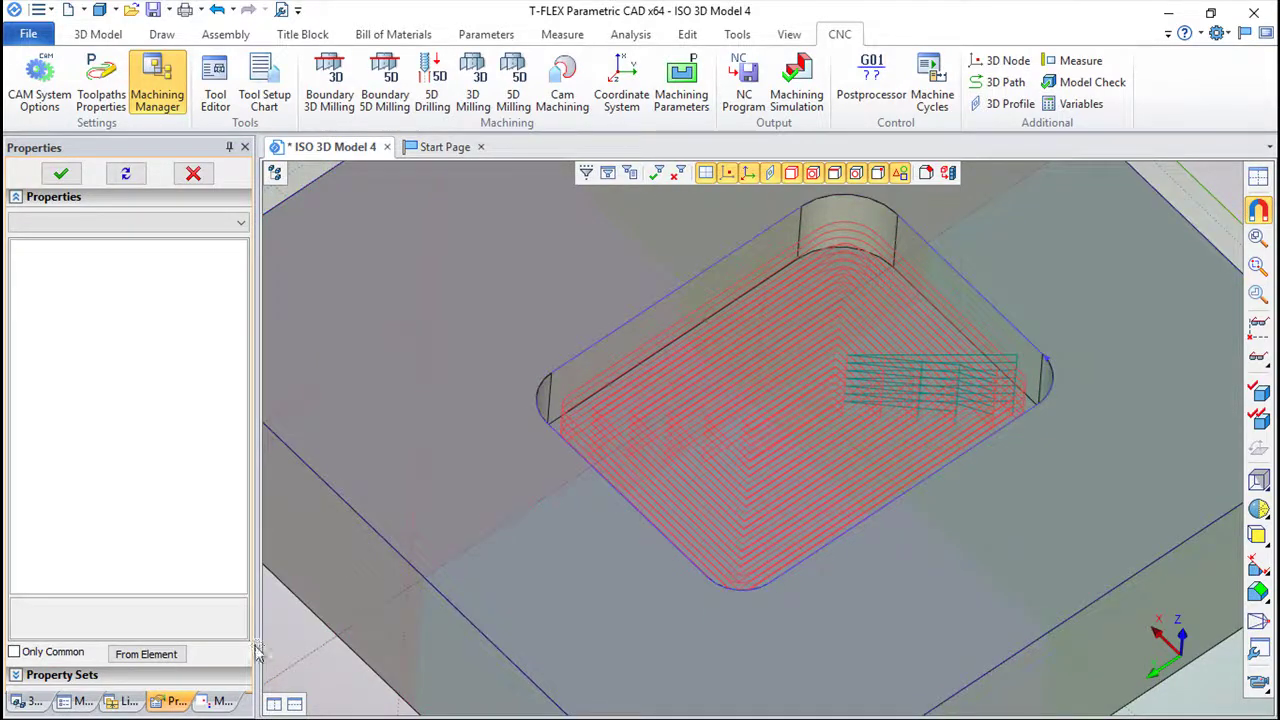
pyautogui.click(220, 701)
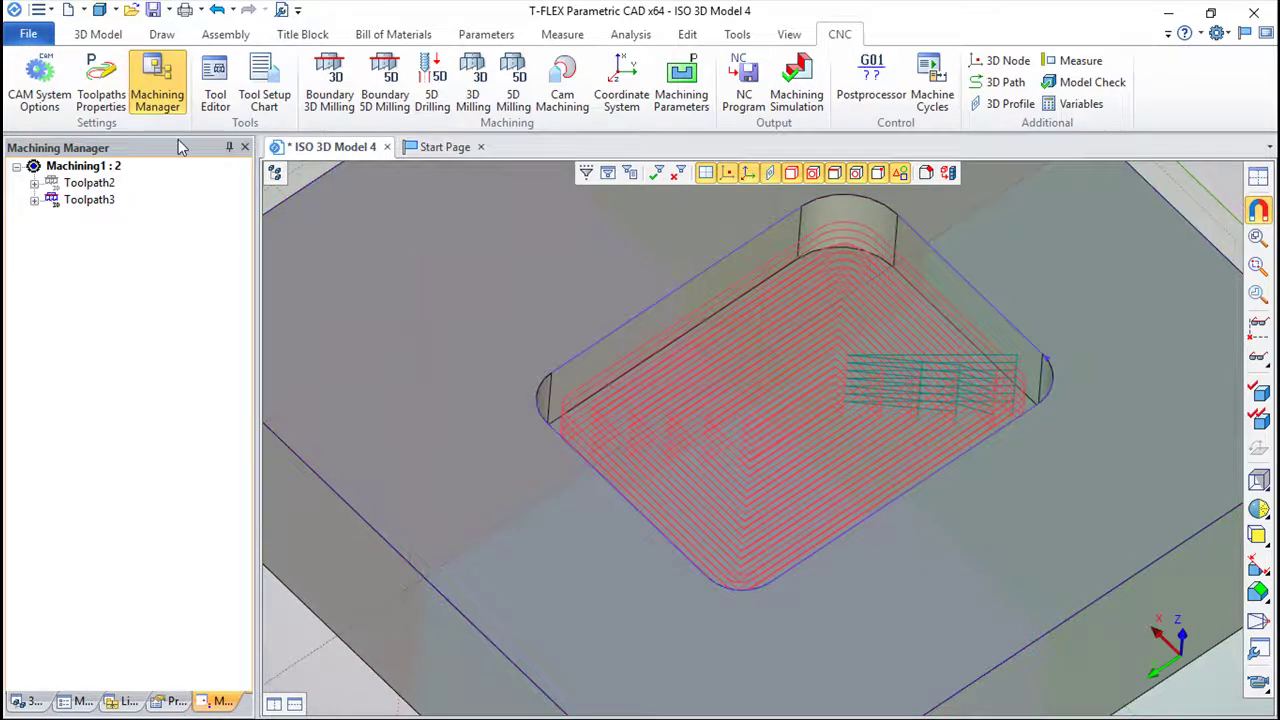
pyautogui.click(30, 85)
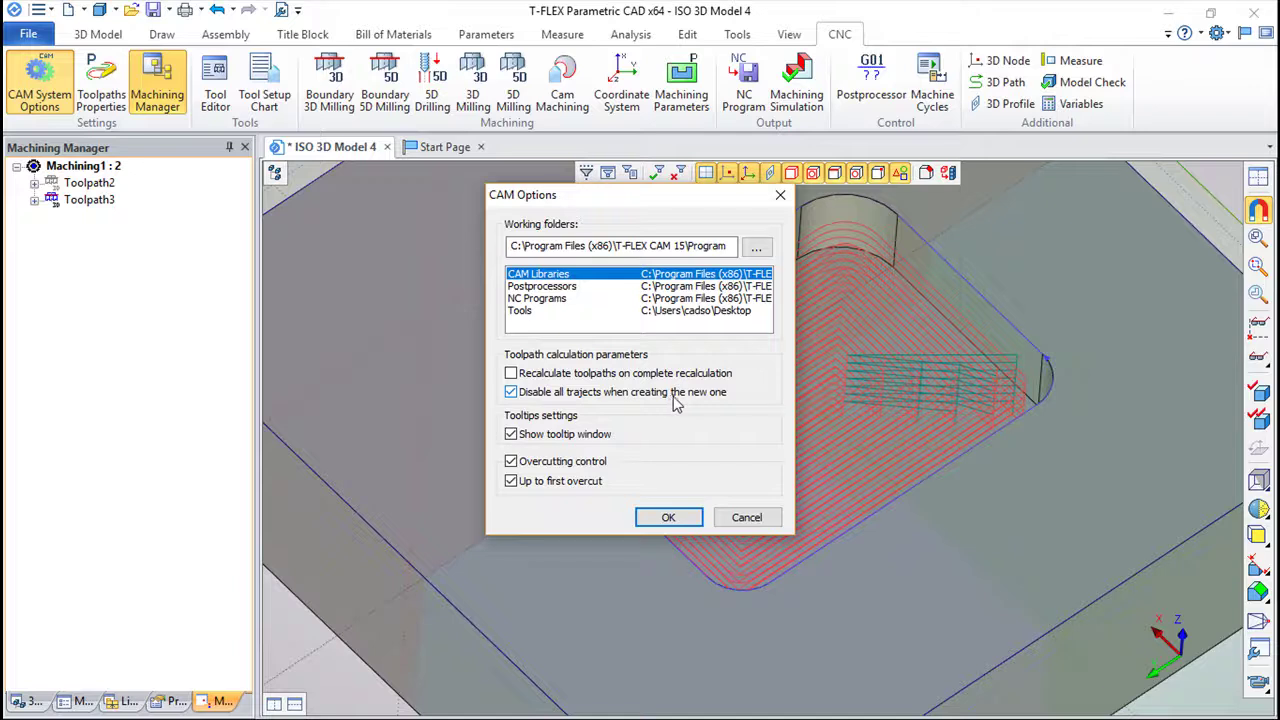
pyautogui.click(746, 517)
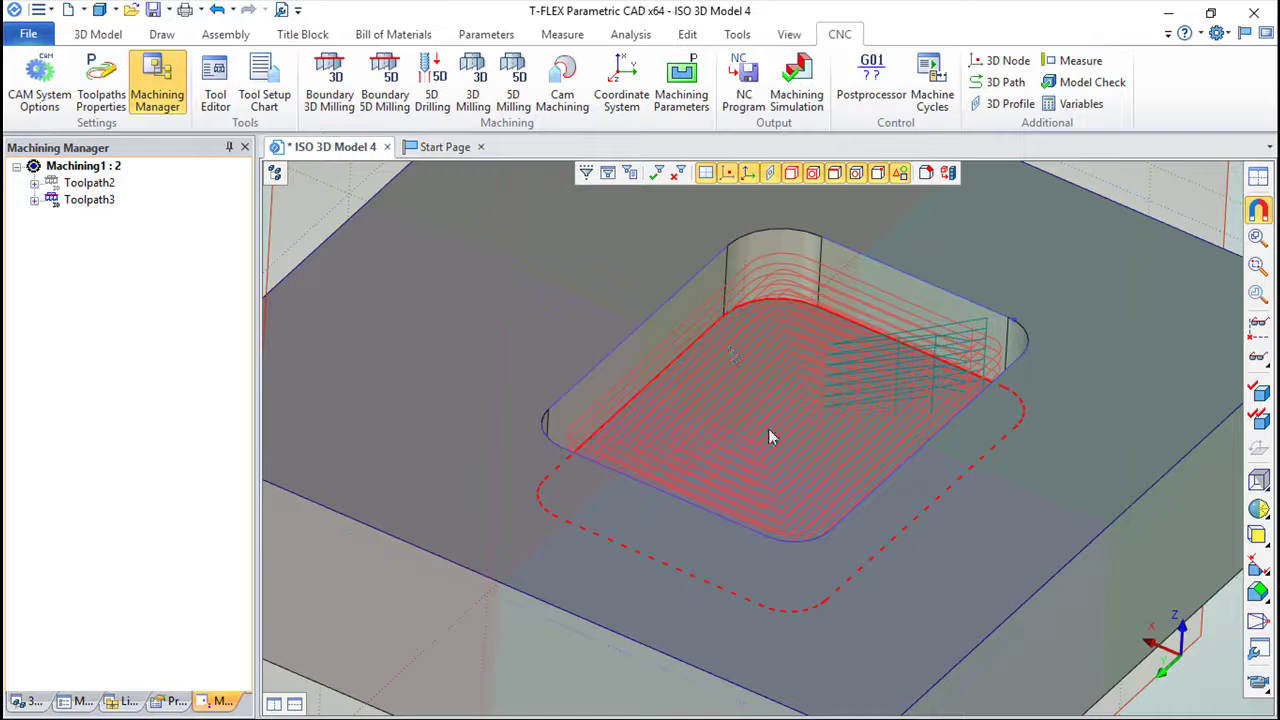
# - Edit 3D Profile_2, drag its left edge outward to widen the pocket, and exit
pyautogui.click(274, 172)
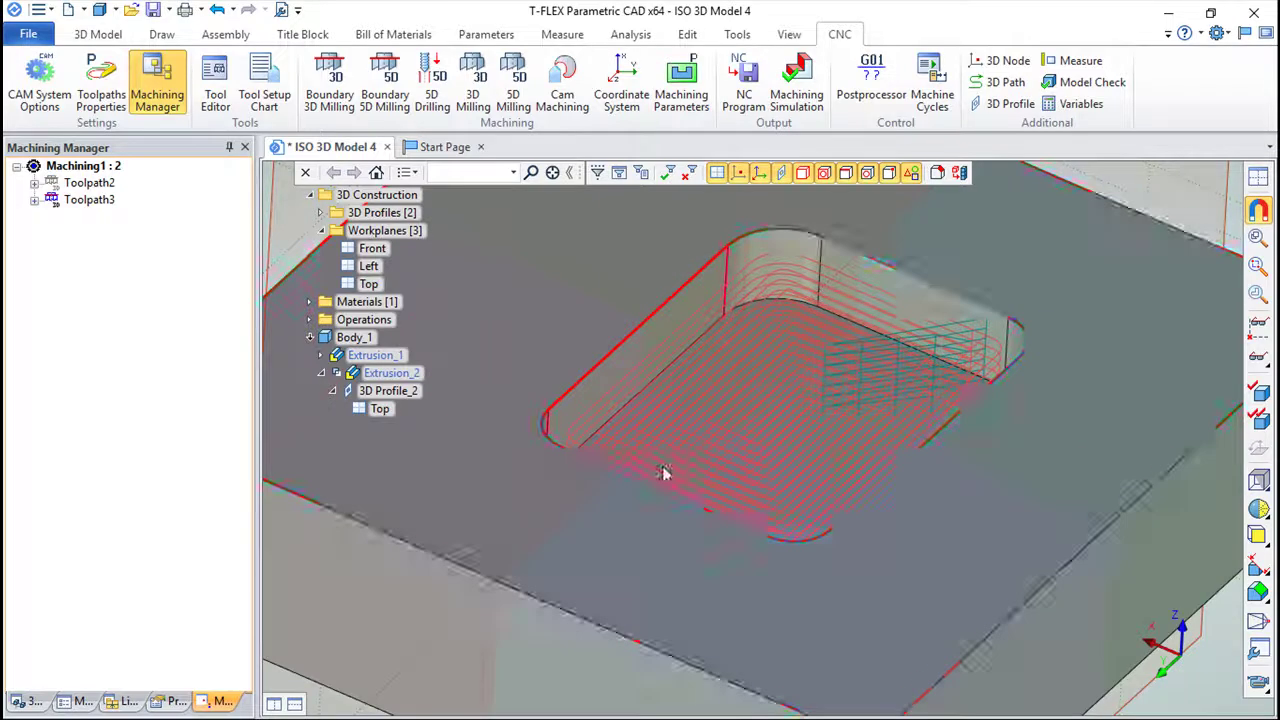
pyautogui.rightClick(380, 409)
pyautogui.moveTo(434, 55)
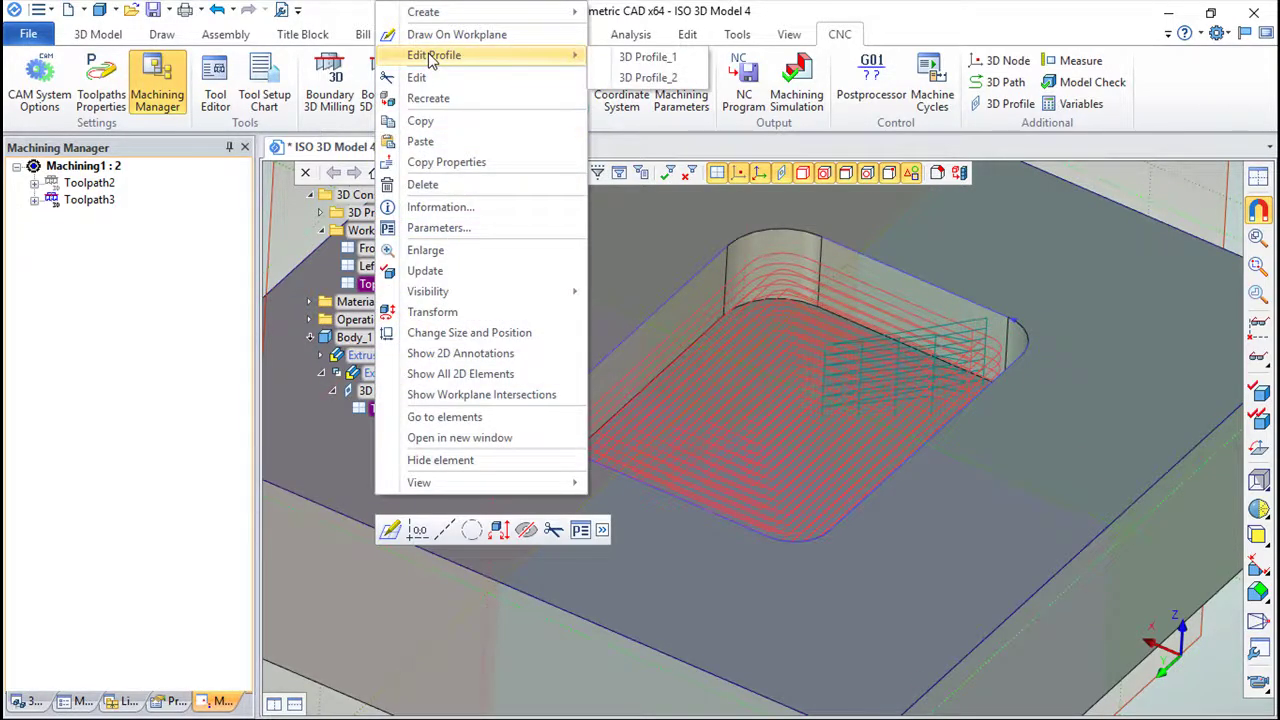
pyautogui.click(648, 77)
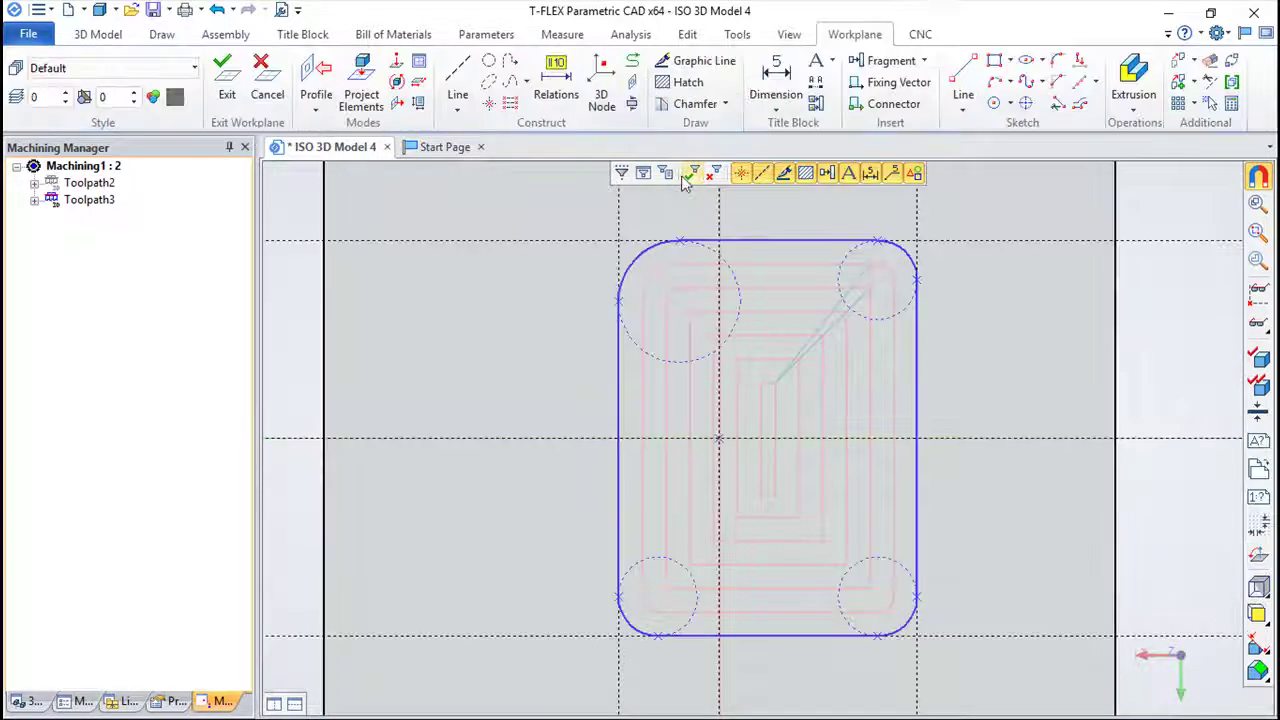
pyautogui.moveTo(623, 220); pyautogui.dragTo(535, 203)
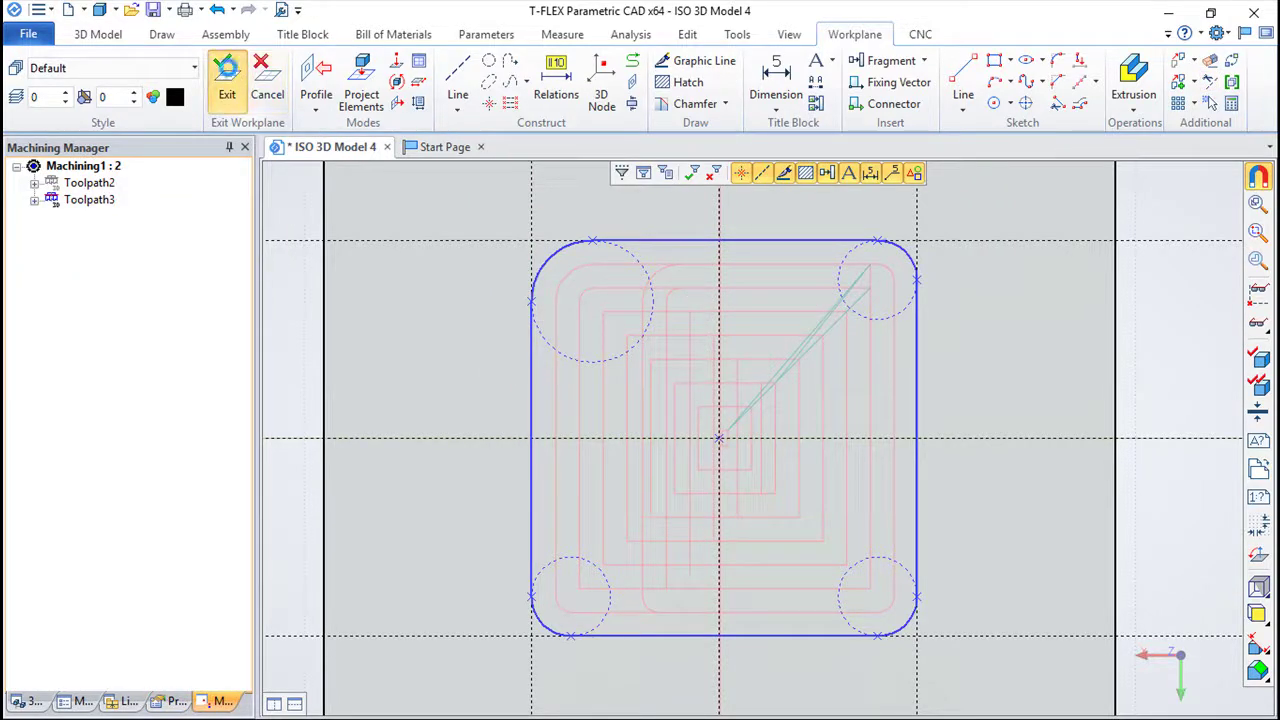
pyautogui.click(227, 80)
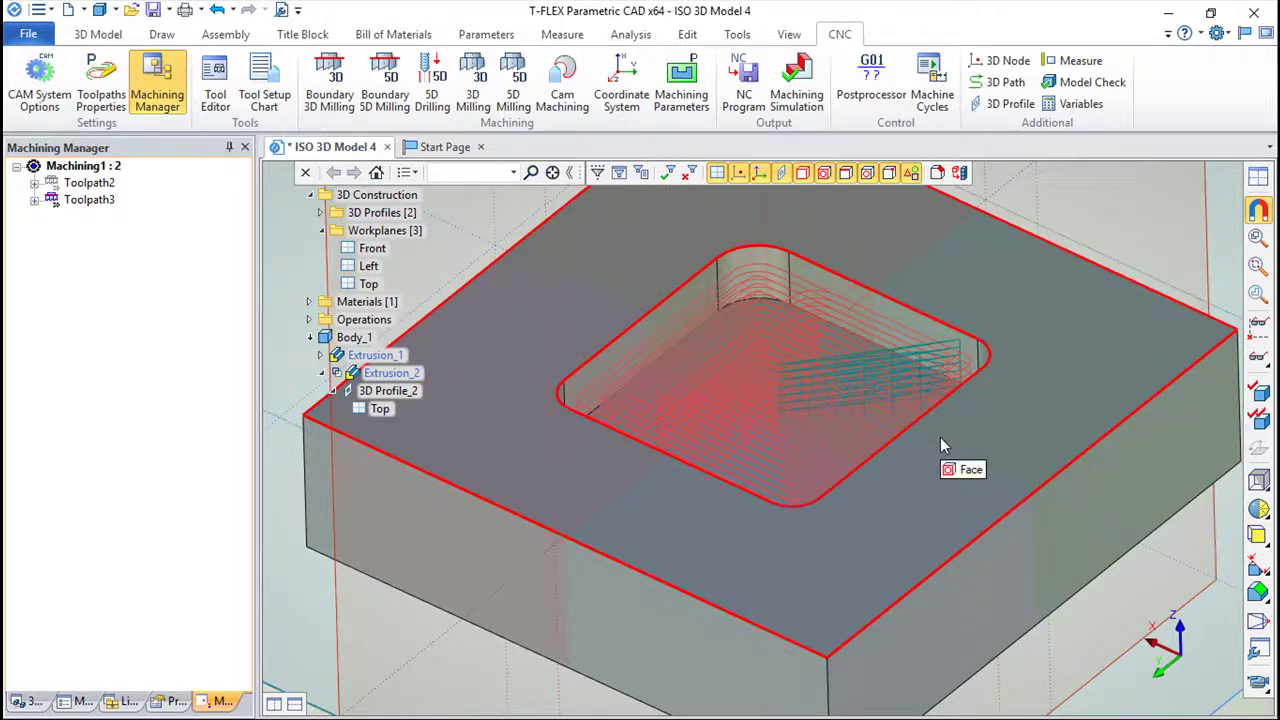
# - Enable 'Recalculate toolpaths on complete recalculation' in CAM System Options and confirm
pyautogui.scroll(1, 931, 425)
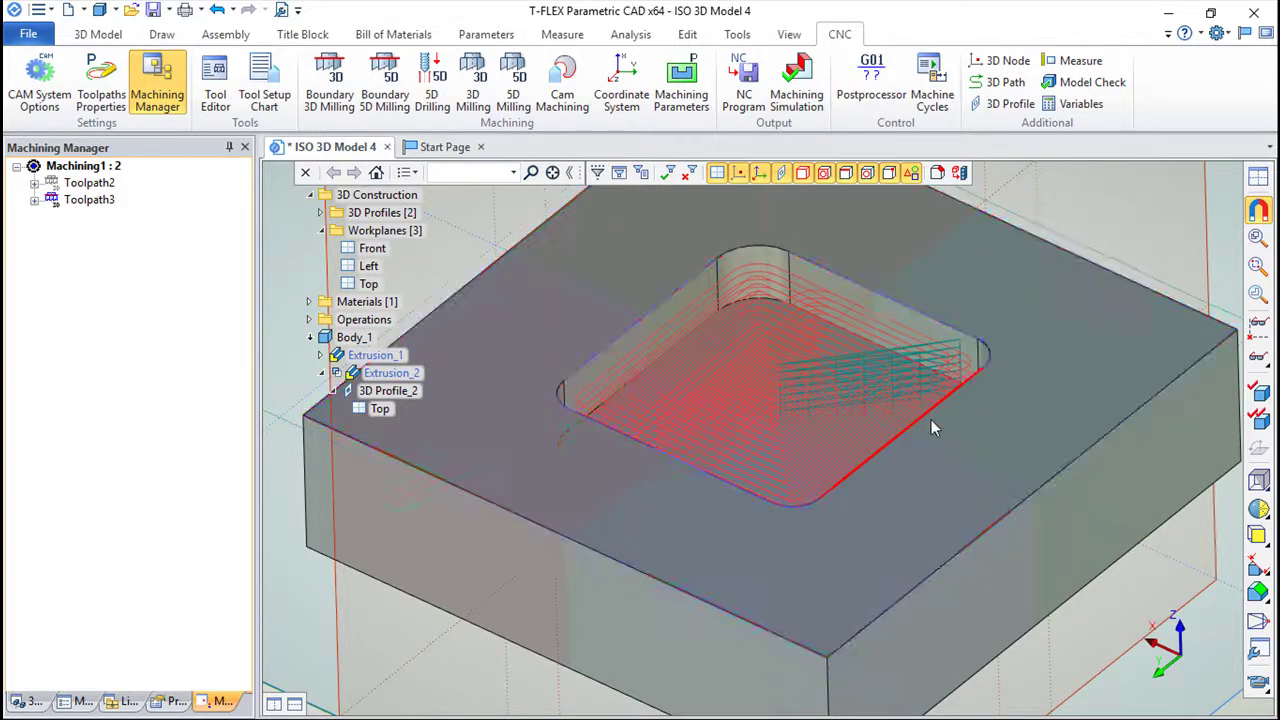
pyautogui.moveTo(910, 425); pyautogui.dragTo(791, 465, button='middle')
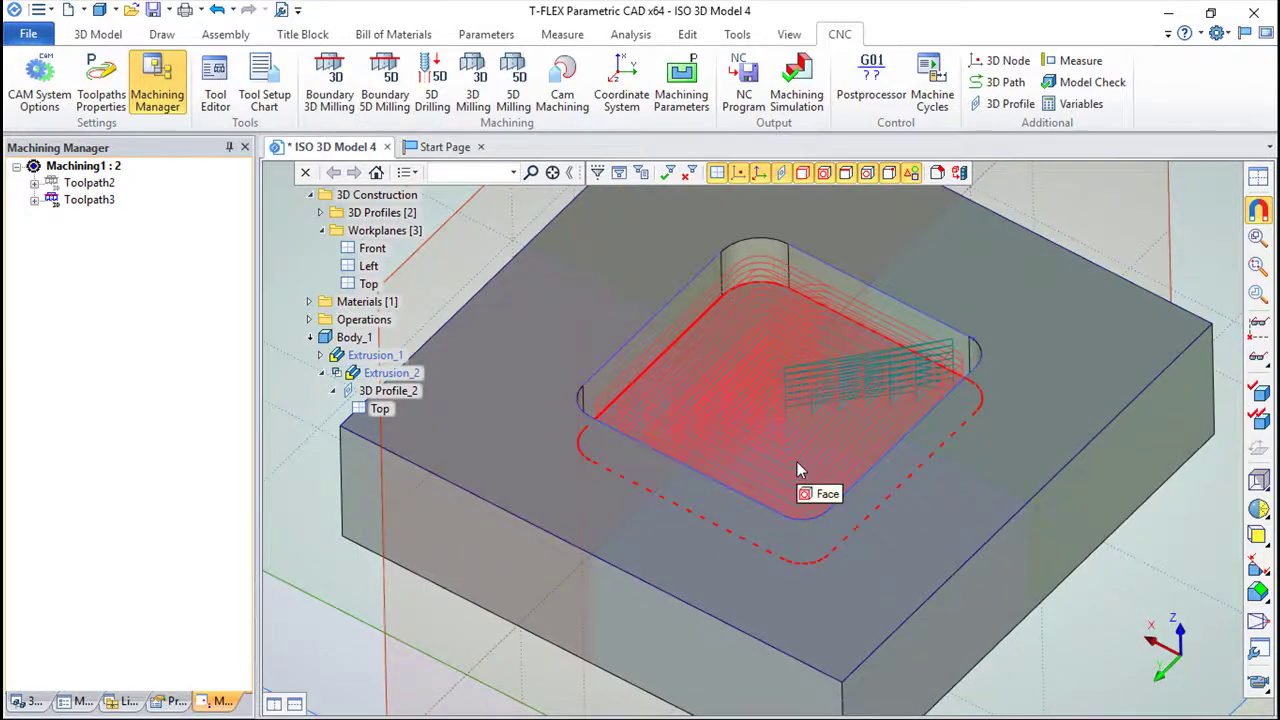
pyautogui.click(45, 90)
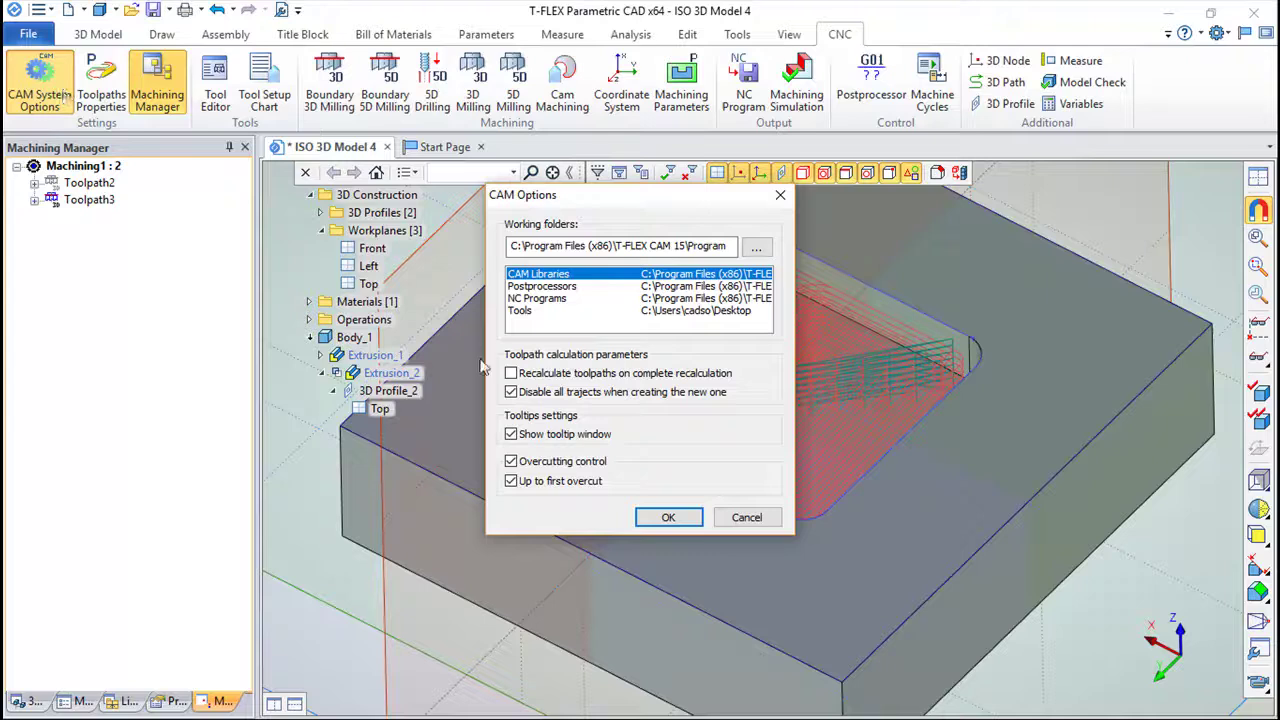
pyautogui.click(511, 373)
pyautogui.click(678, 519)
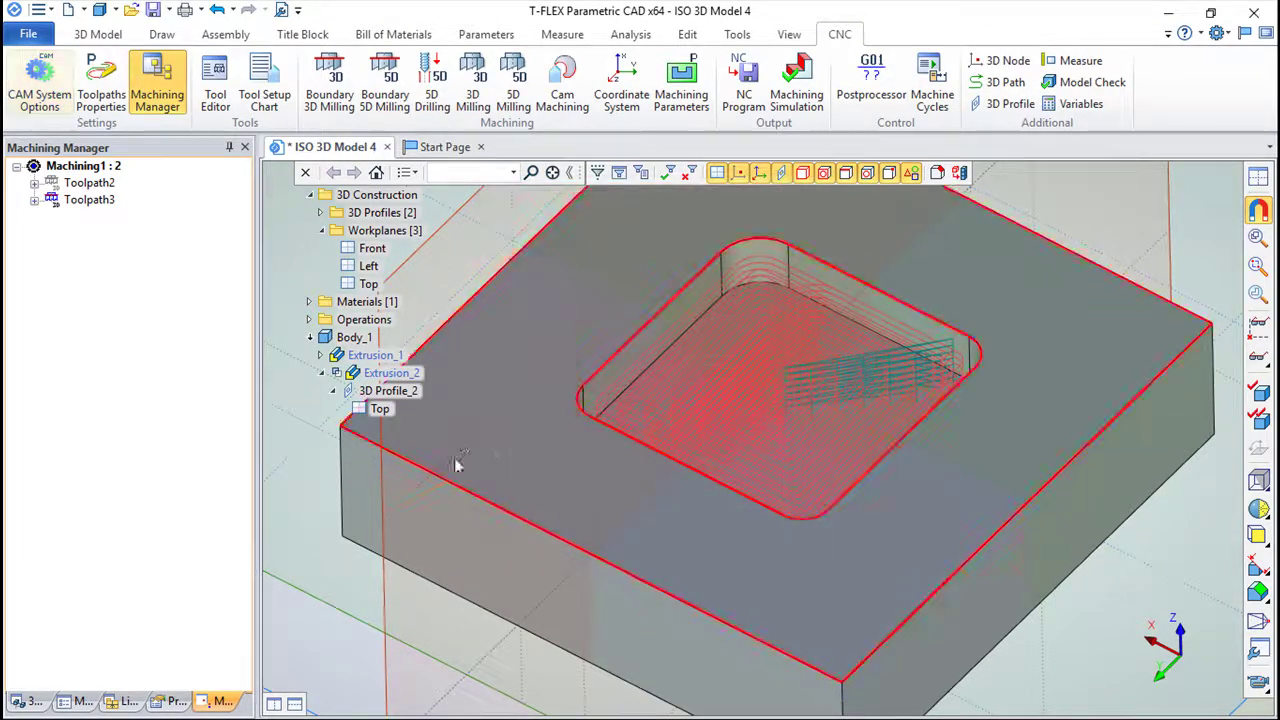
# - Edit 3D Profile_2 again, moving its left line farther left, and exit to 3D
pyautogui.rightClick(379, 409)
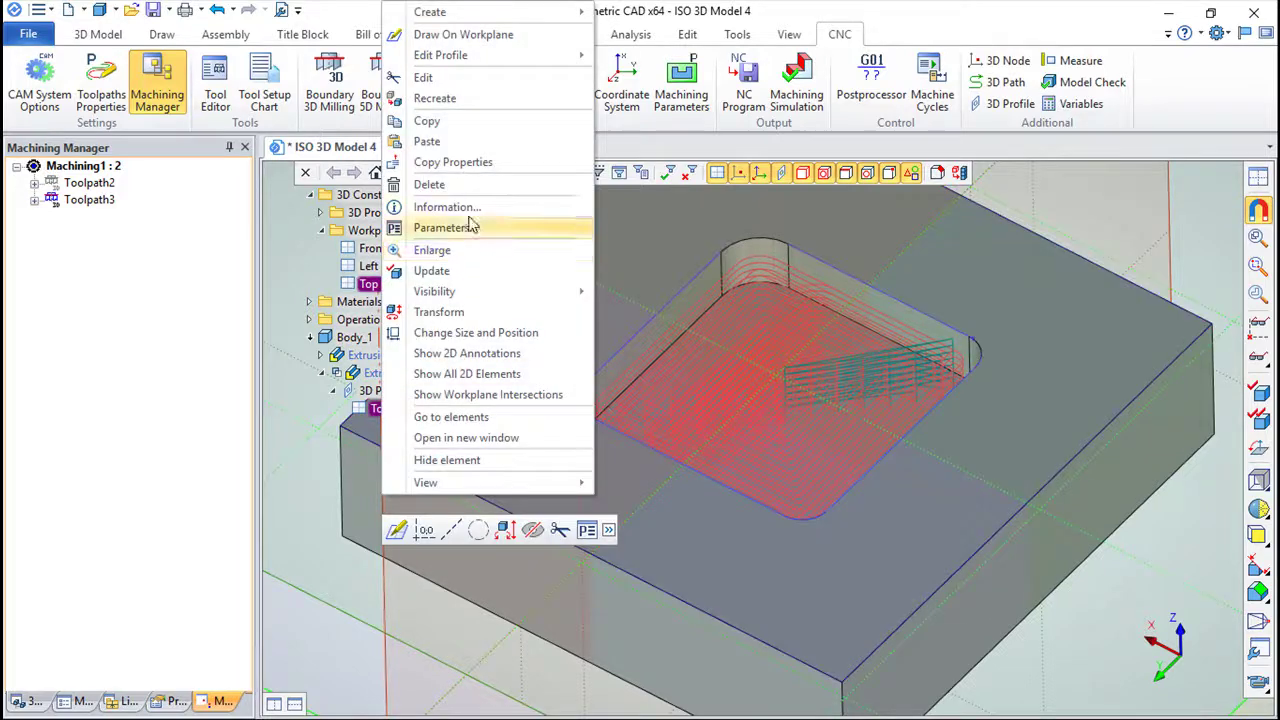
pyautogui.moveTo(440, 55)
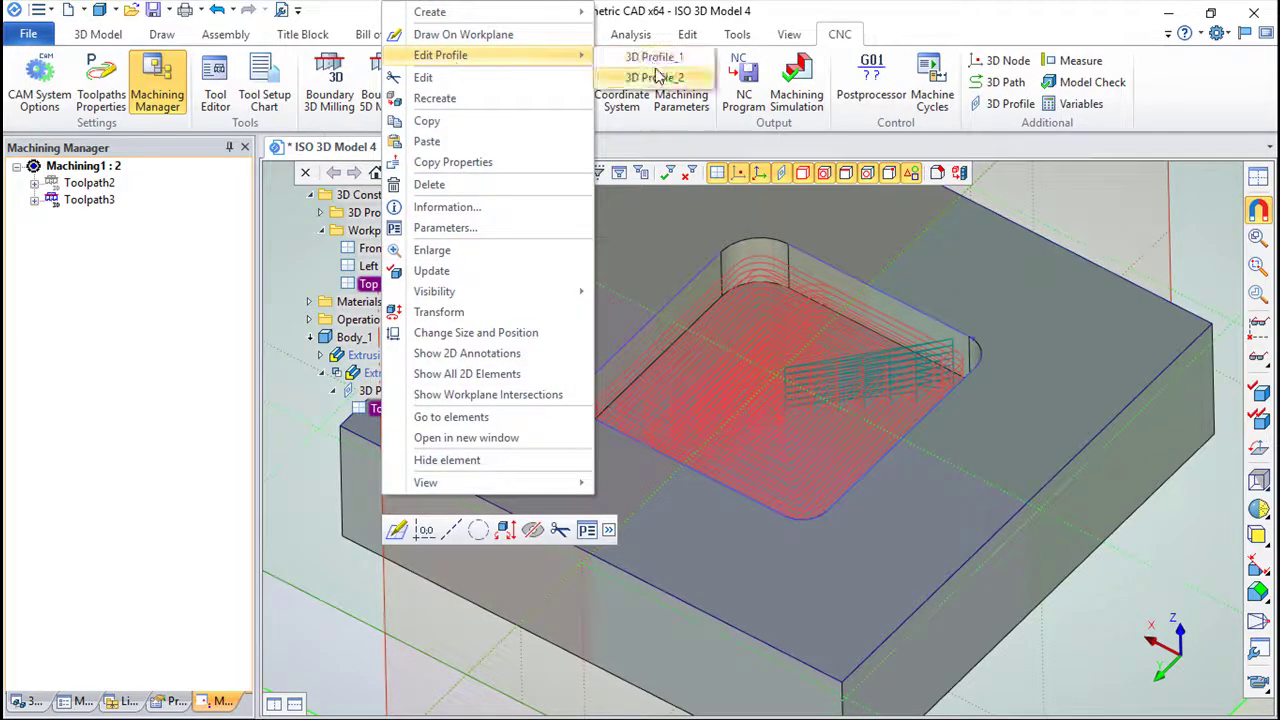
pyautogui.click(657, 78)
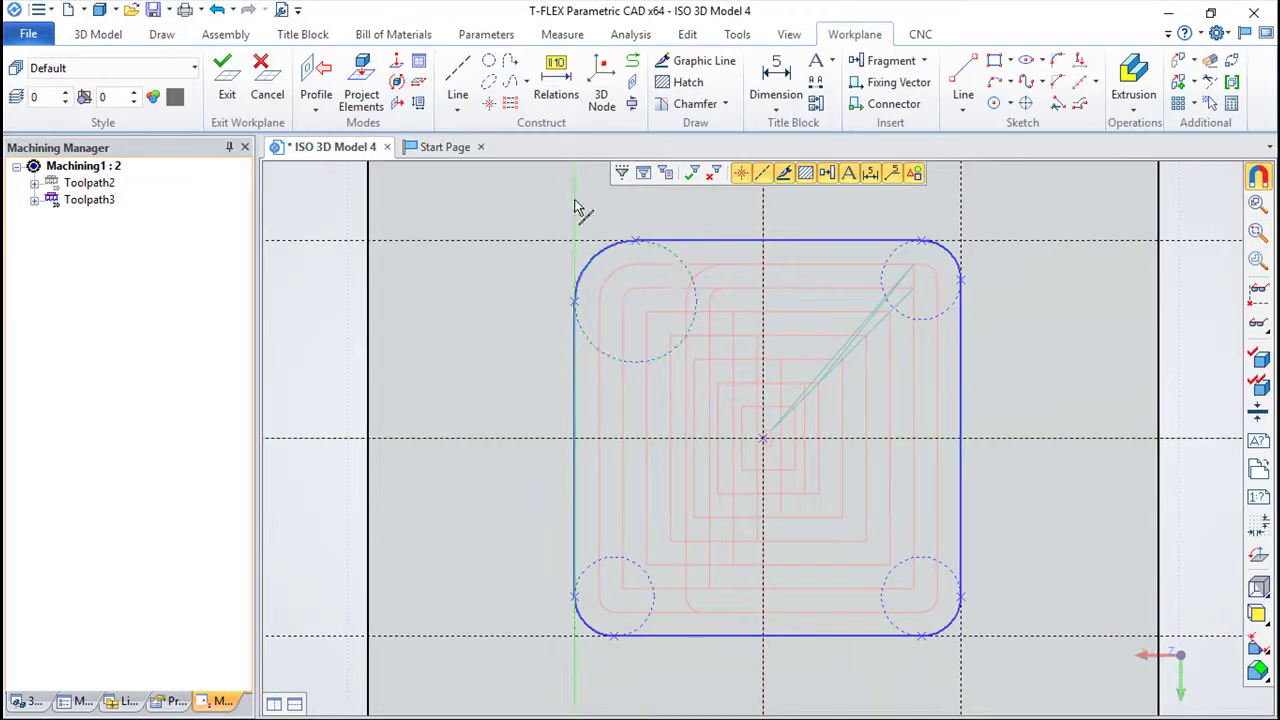
pyautogui.moveTo(575, 208); pyautogui.dragTo(449, 206)
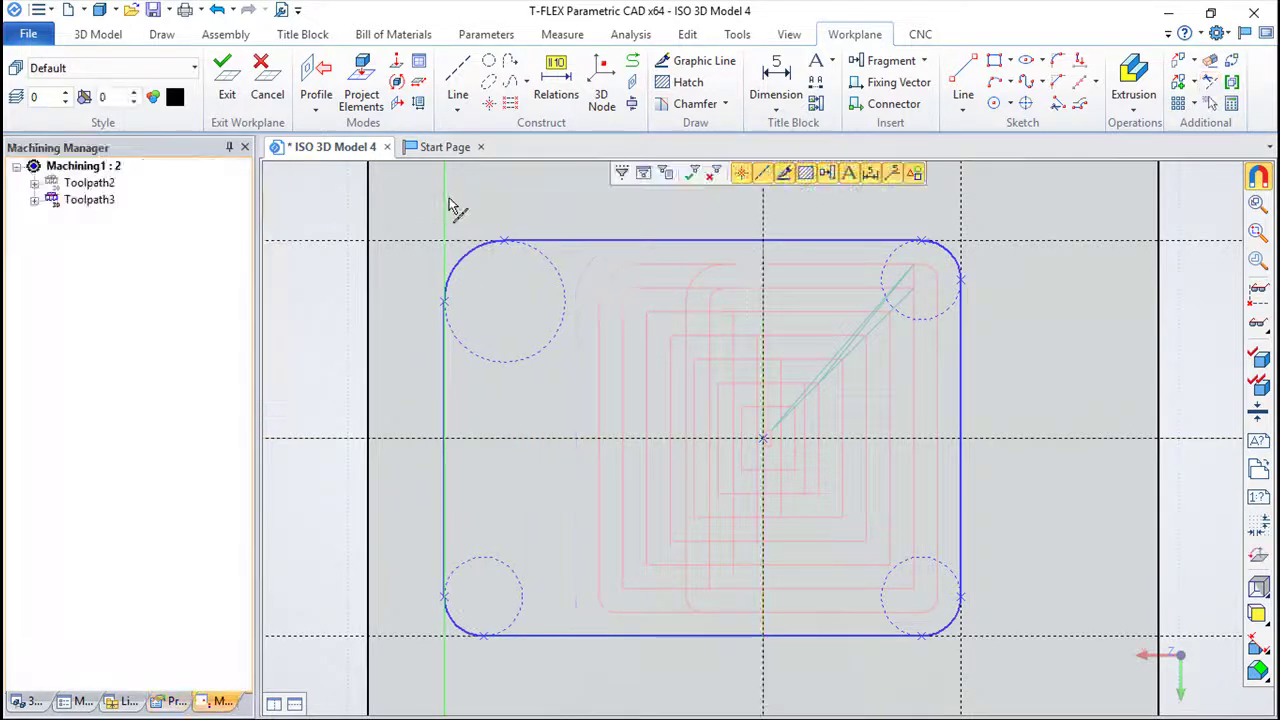
pyautogui.click(225, 85)
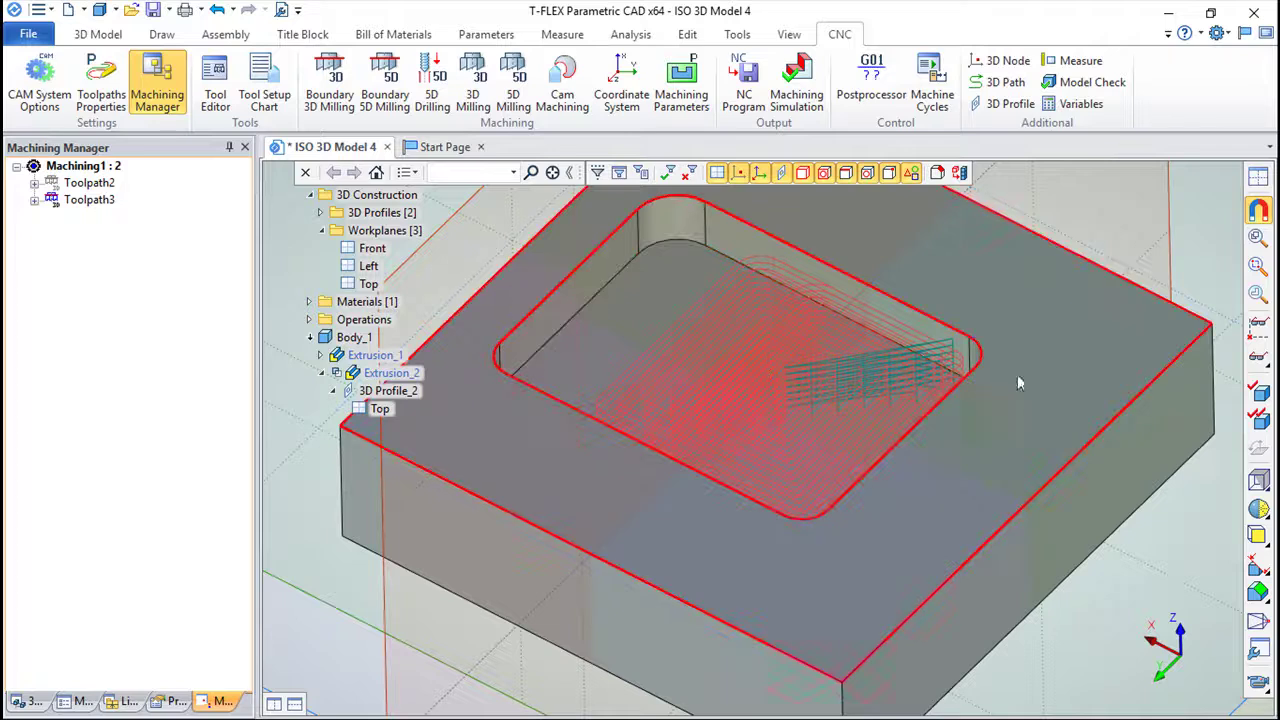
# - Rebuild Machining1 so its toolpaths regenerate for the enlarged pocket
pyautogui.moveTo(698, 377); pyautogui.dragTo(632, 497, button='right')
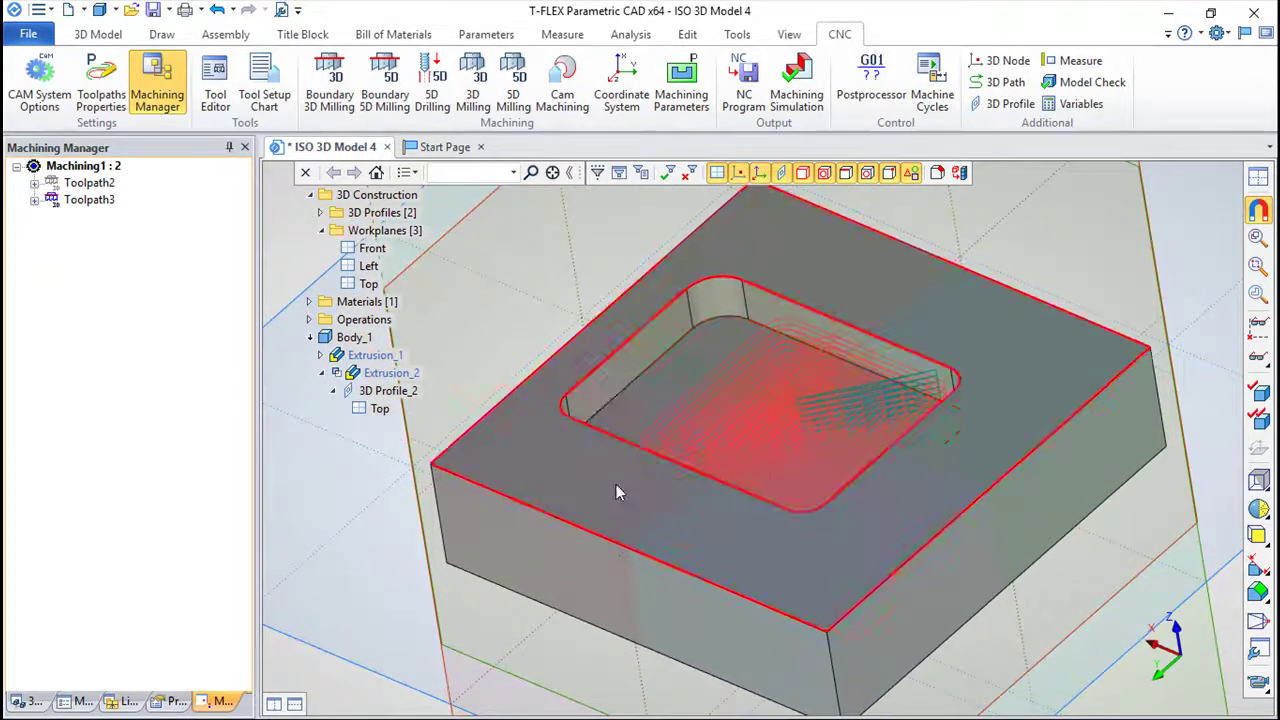
pyautogui.rightClick(75, 168)
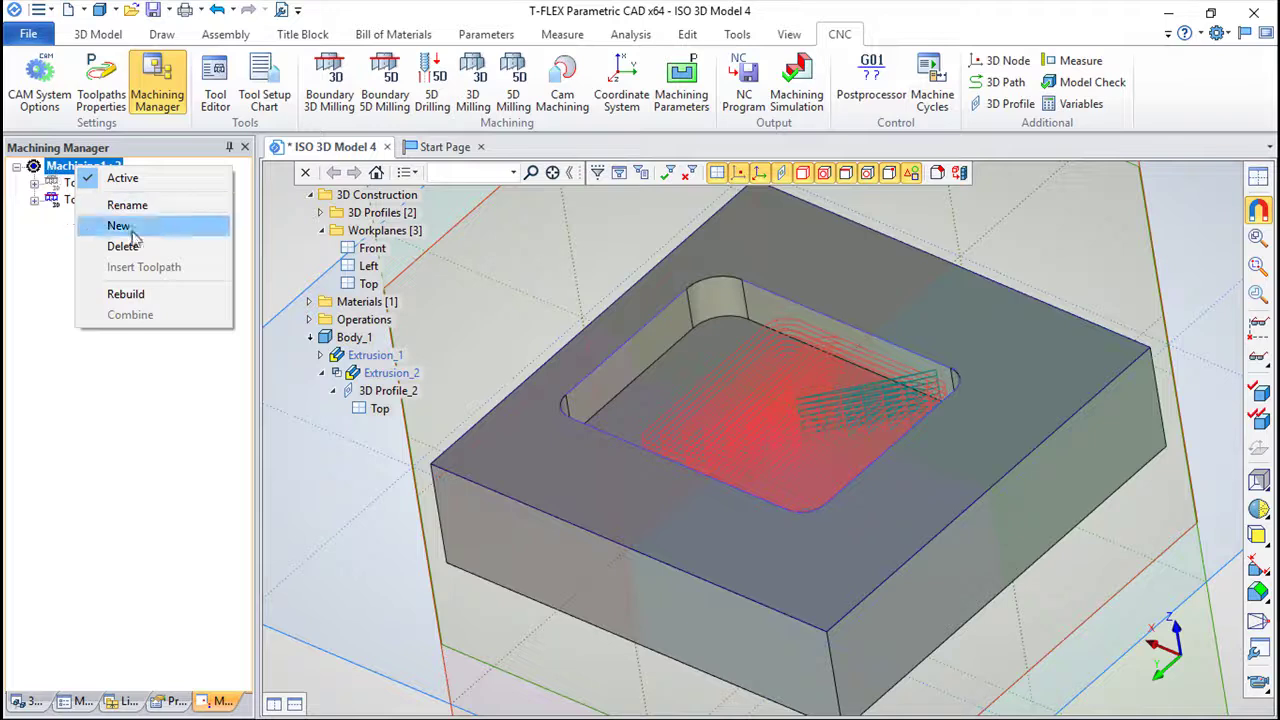
pyautogui.click(137, 296)
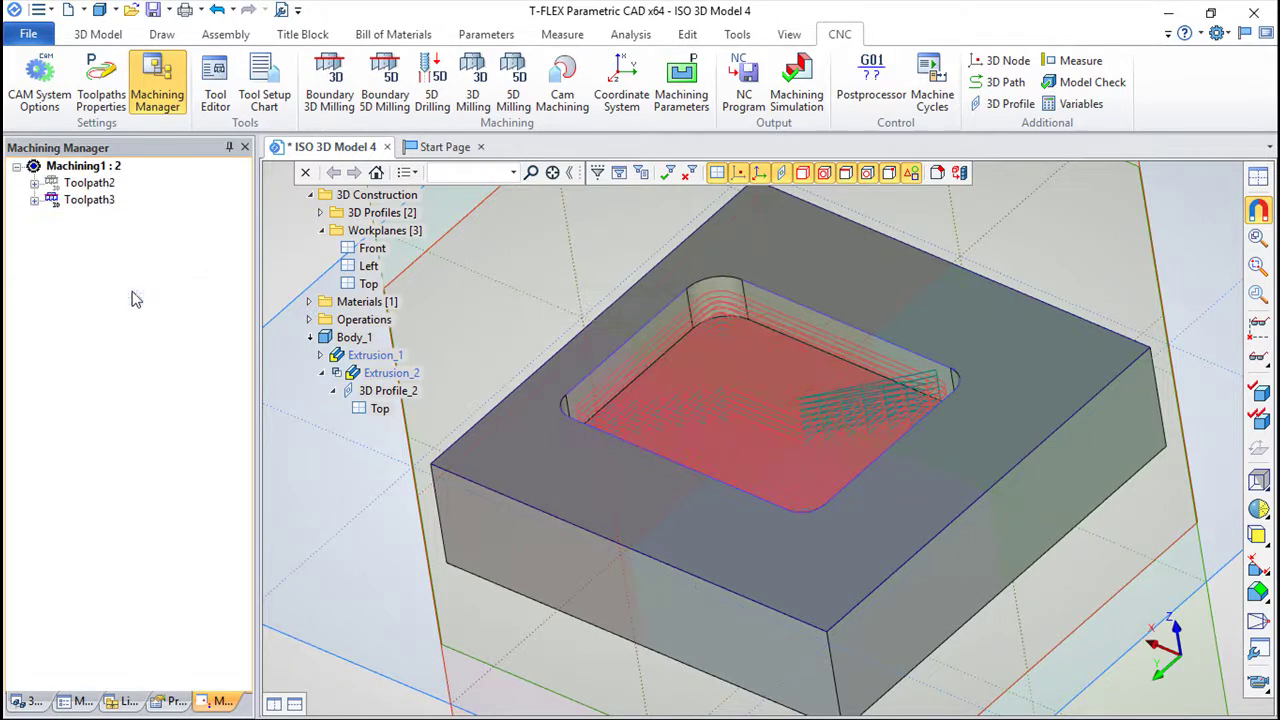
pyautogui.moveTo(689, 363)
pyautogui.mouseDown(button='middle')
pyautogui.moveTo(910, 571)
pyautogui.moveTo(969, 525)
pyautogui.moveTo(949, 481)
pyautogui.mouseUp(button='middle')
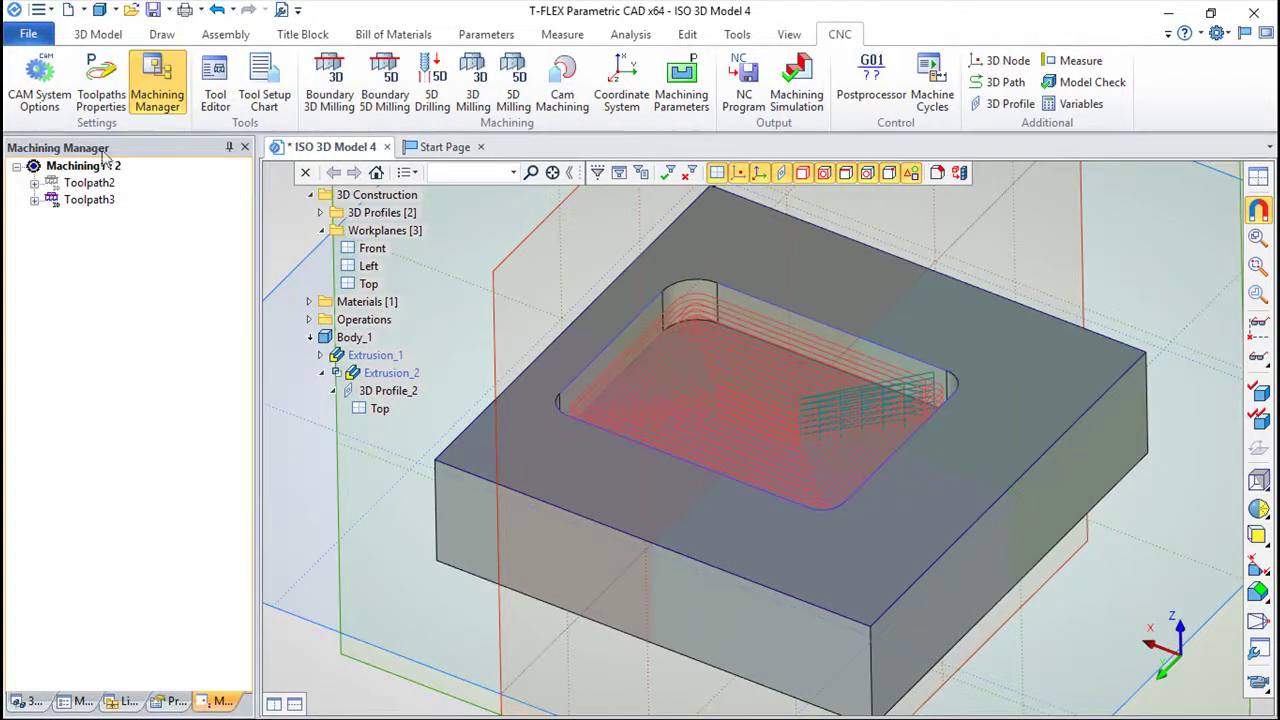
# - Switch off 'Show tooltip window' in CAM System Options
pyautogui.click(40, 80)
pyautogui.click(522, 436)
pyautogui.click(522, 436)
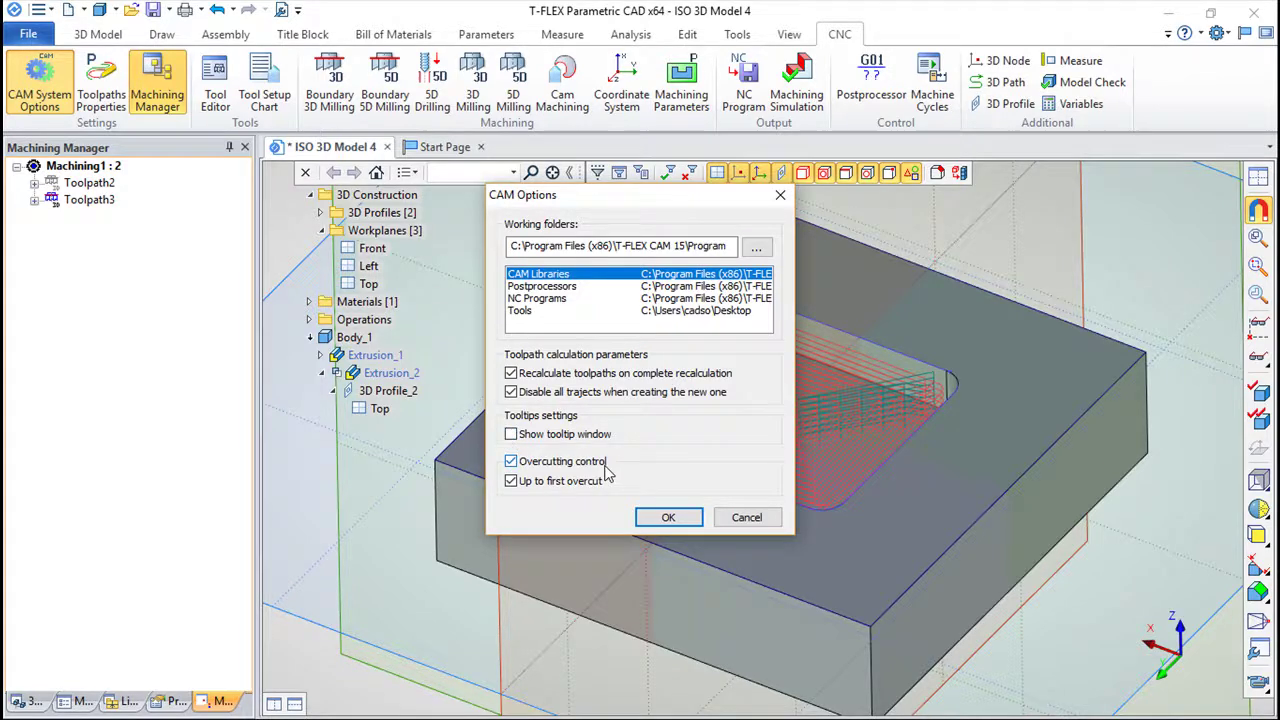
pyautogui.click(511, 460)
# - Confirm the CAM Options and orbit to look down onto the pocket toolpaths
pyautogui.click(667, 517)
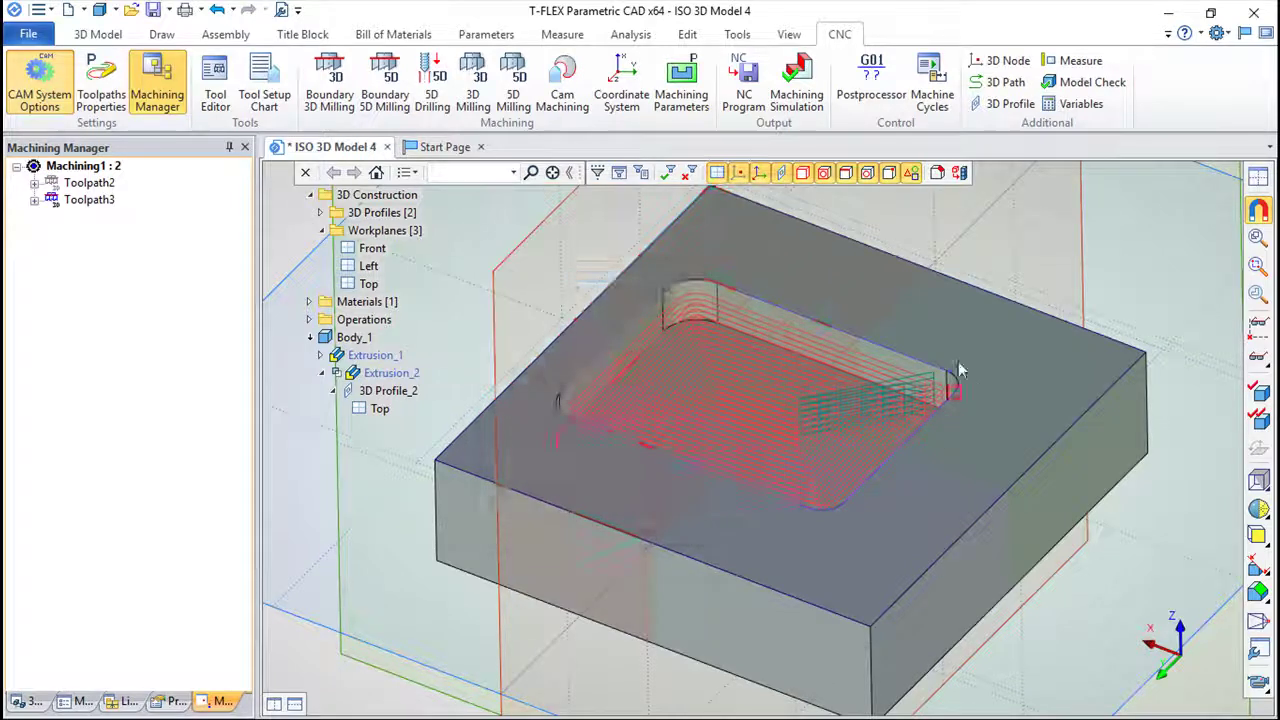
pyautogui.moveTo(752, 462)
pyautogui.mouseDown(button='middle')
pyautogui.moveTo(755, 487)
pyautogui.moveTo(763, 429)
pyautogui.moveTo(739, 356)
pyautogui.moveTo(767, 416)
pyautogui.moveTo(824, 388)
pyautogui.mouseUp(button='middle')
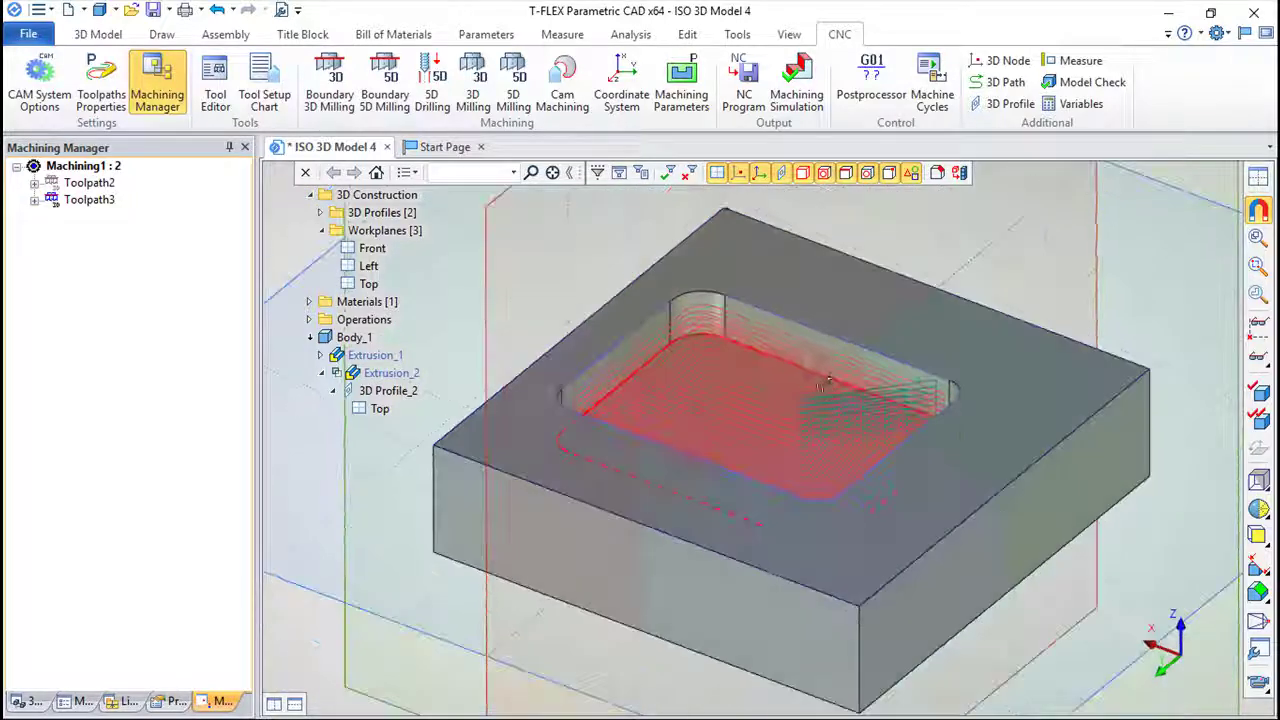